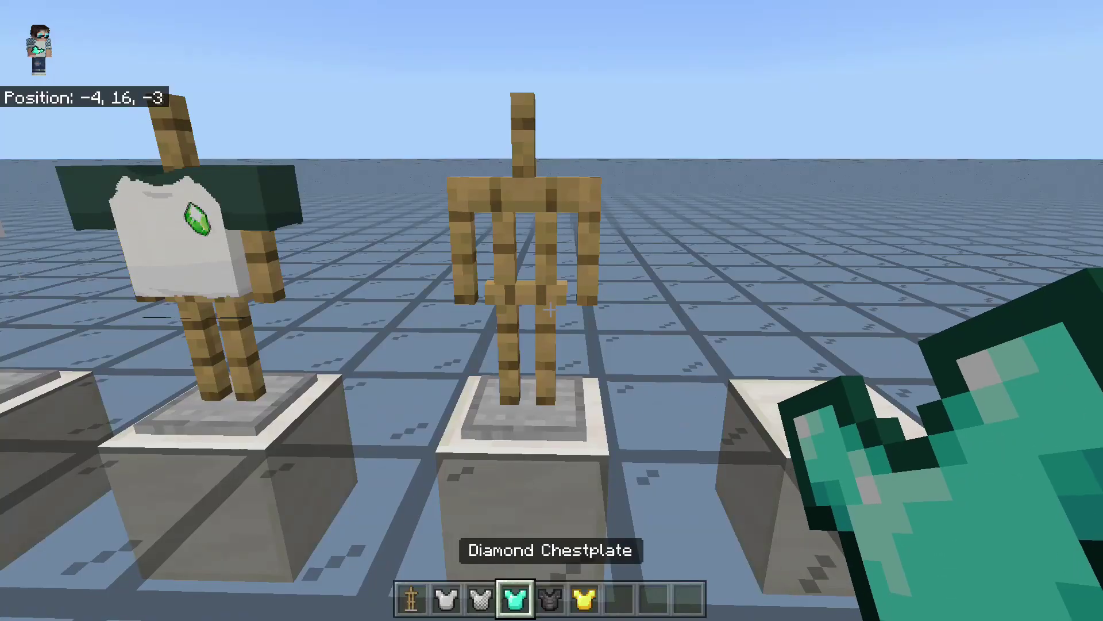
# Dress the middle stand in the HALLO shirt and place an armour stand on the empty pedestal.
pyautogui.rightClick(550, 311)
pyautogui.press('1')
pyautogui.press('a')
pyautogui.rightClick(550, 311)
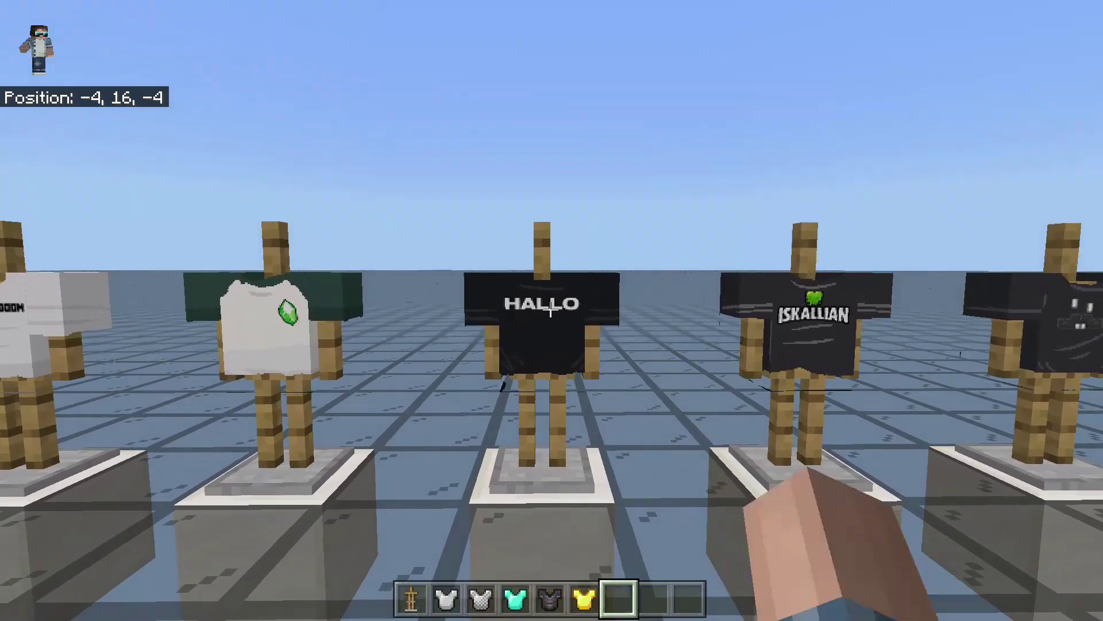
pyautogui.press('w')
pyautogui.press('s')
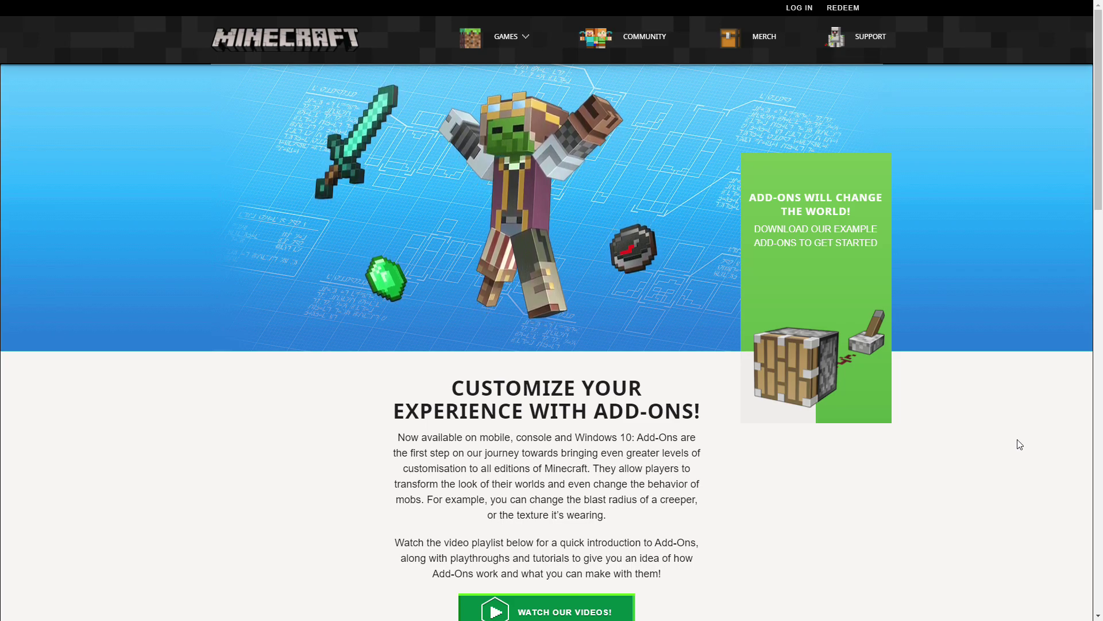
# Use the green 'Add-ons will change the world' banner to reach the example add-on downloads.
pyautogui.click(816, 287)
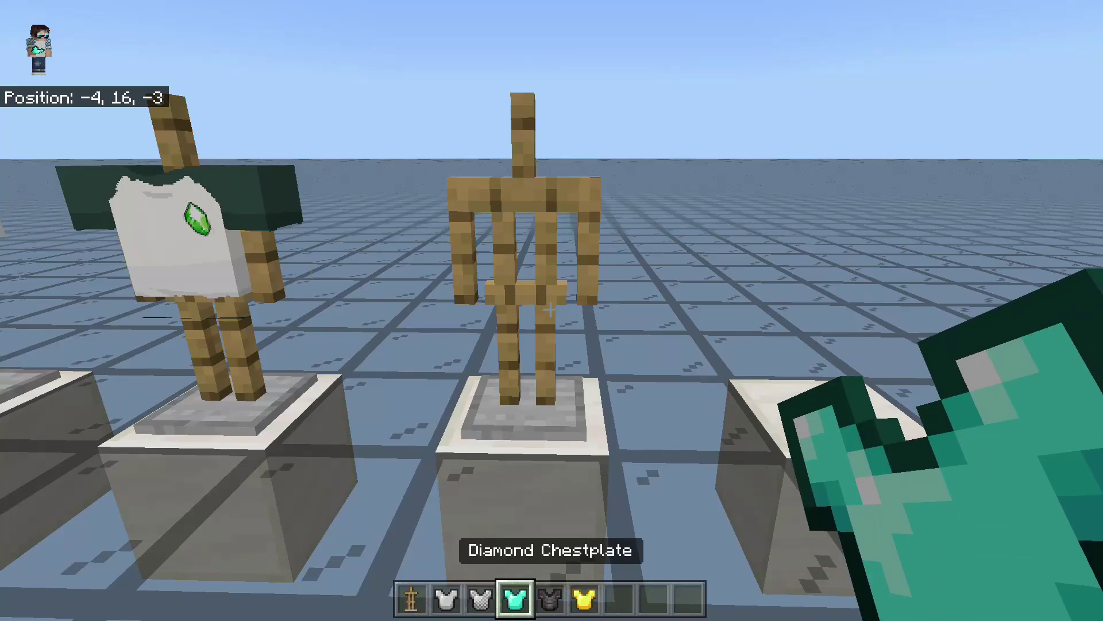
# Put the HALLO shirt on the middle stand and place a new armour stand on the empty pedestal.
pyautogui.rightClick(552, 310)
pyautogui.press('1')
pyautogui.press('w')
pyautogui.press('d')
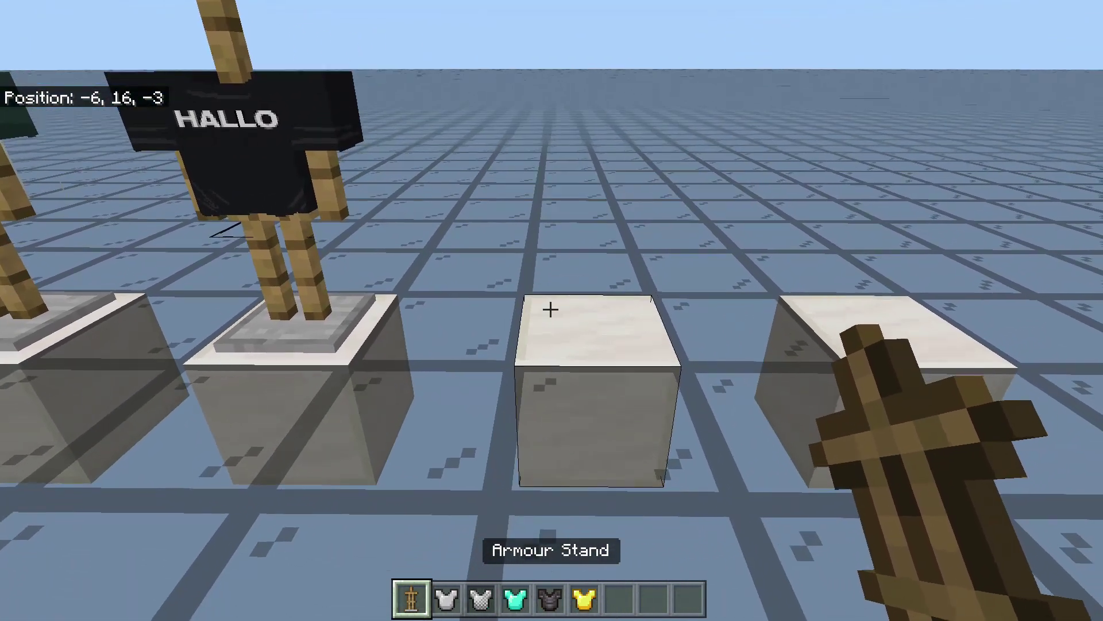
pyautogui.rightClick(550, 310)
# Dress the middle stand in the ISKALLIAN shirt using the netherite chestplate.
pyautogui.press('4')
pyautogui.press('5')
pyautogui.rightClick(550, 310)
pyautogui.press('2')
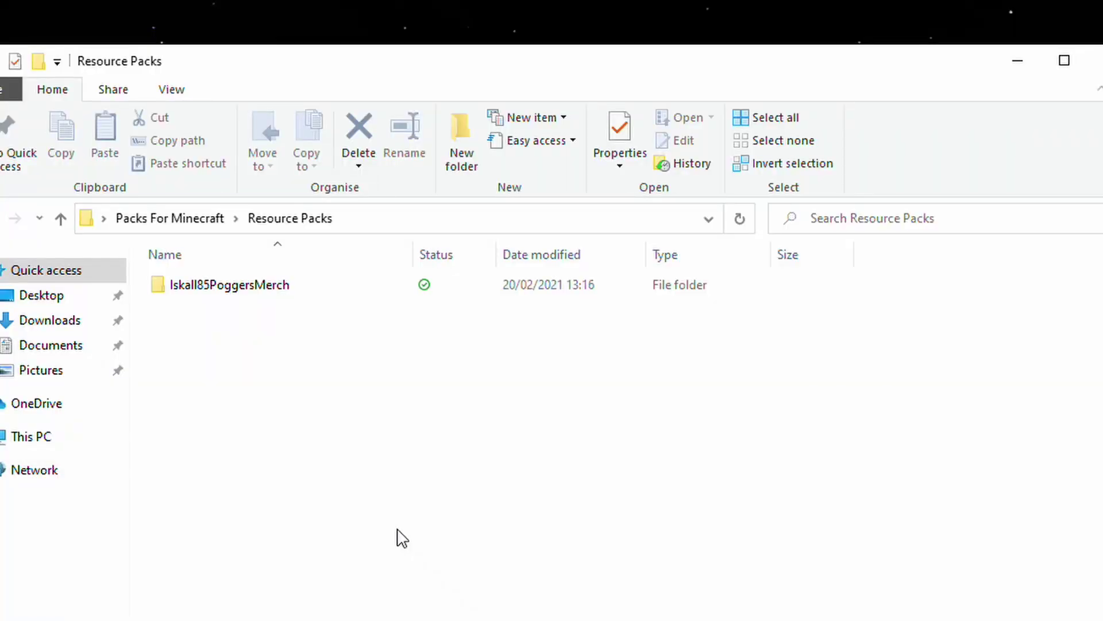
# Open the Iskall85PoggersMerch pack folder.
pyautogui.click(261, 290)
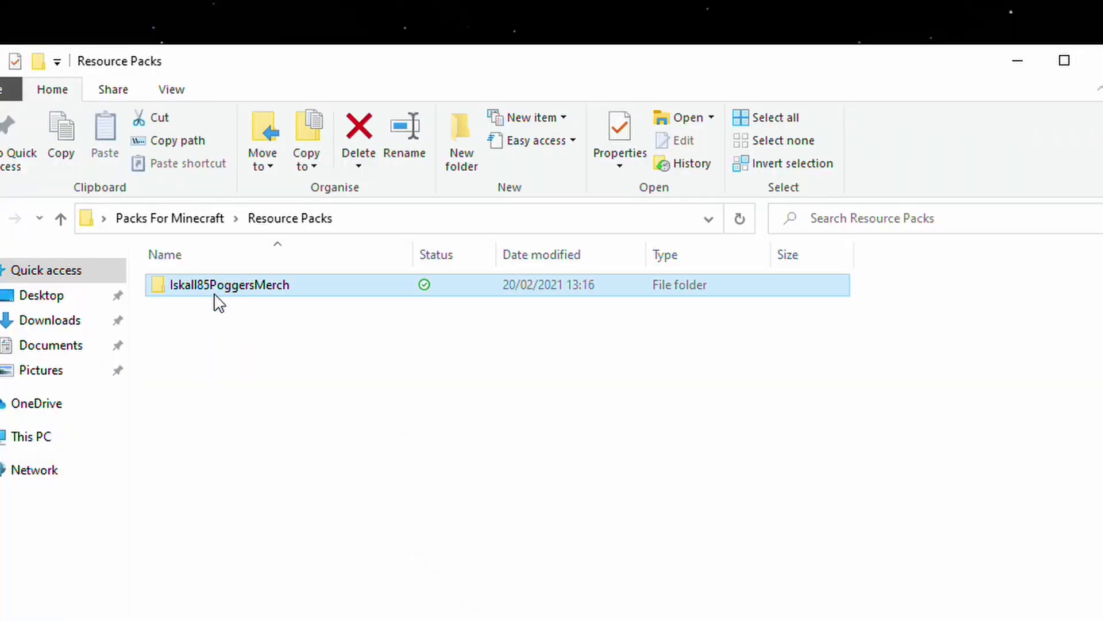
pyautogui.doubleClick(274, 294)
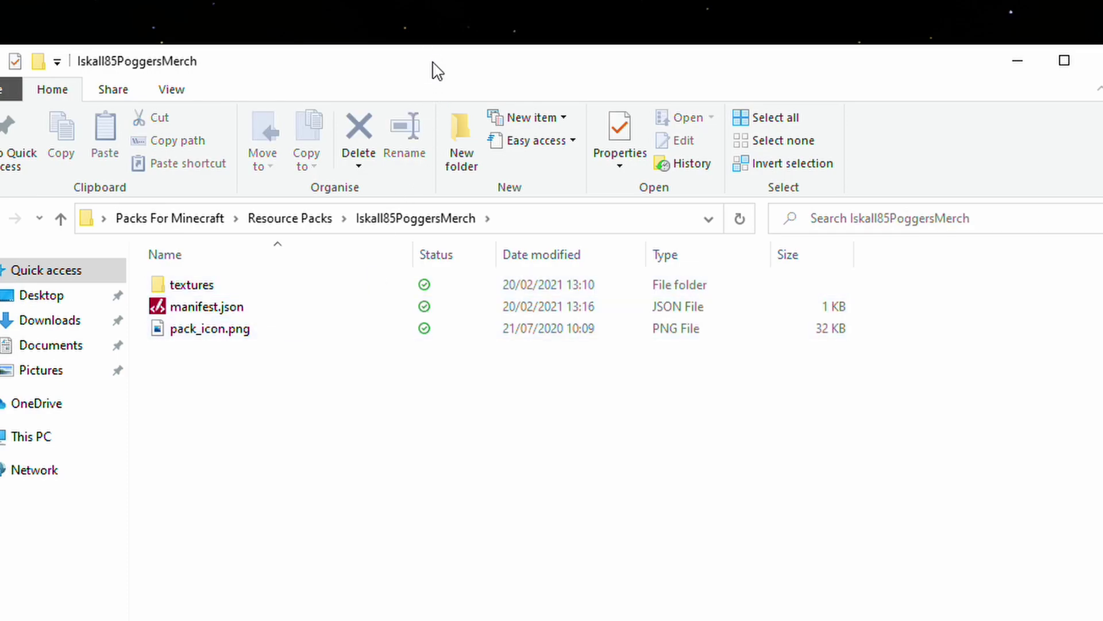
pyautogui.moveTo(378, 62); pyautogui.dragTo(425, 29)
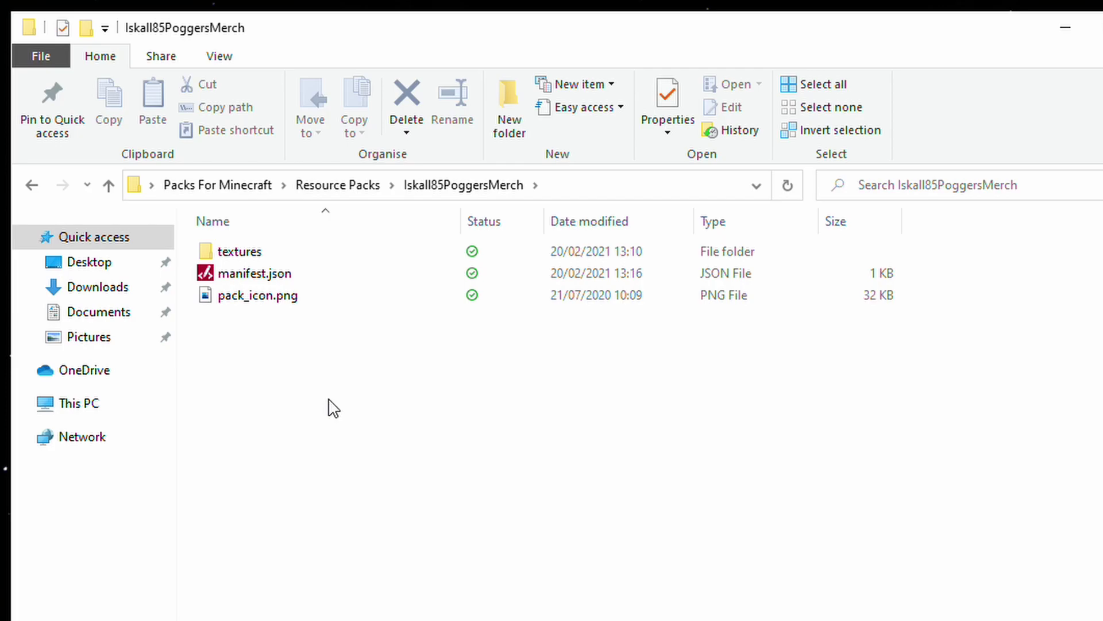
# Preview the grass-block pack_icon.png, close it, and select the textures folder.
pyautogui.doubleClick(253, 297)
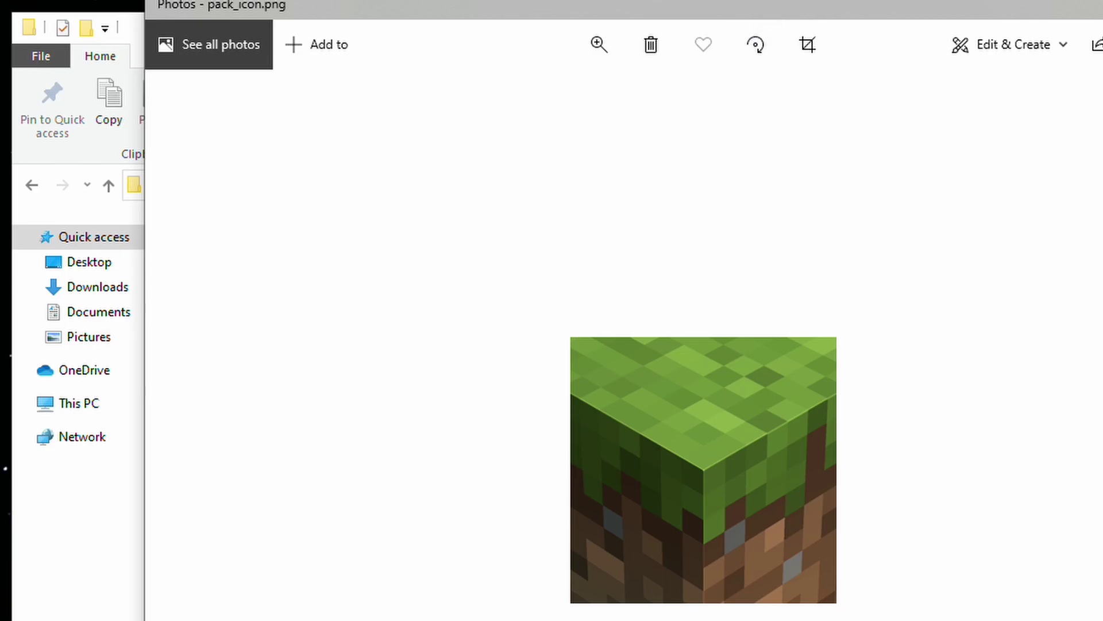
pyautogui.hotkey('alt', 'F4')
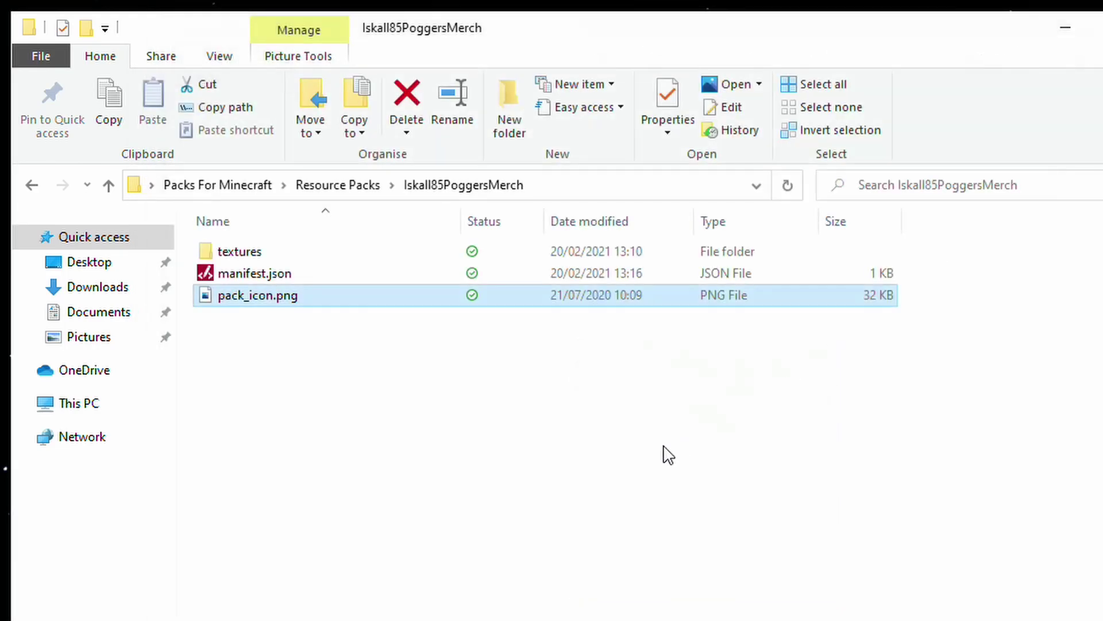
pyautogui.click(293, 274)
pyautogui.click(422, 444)
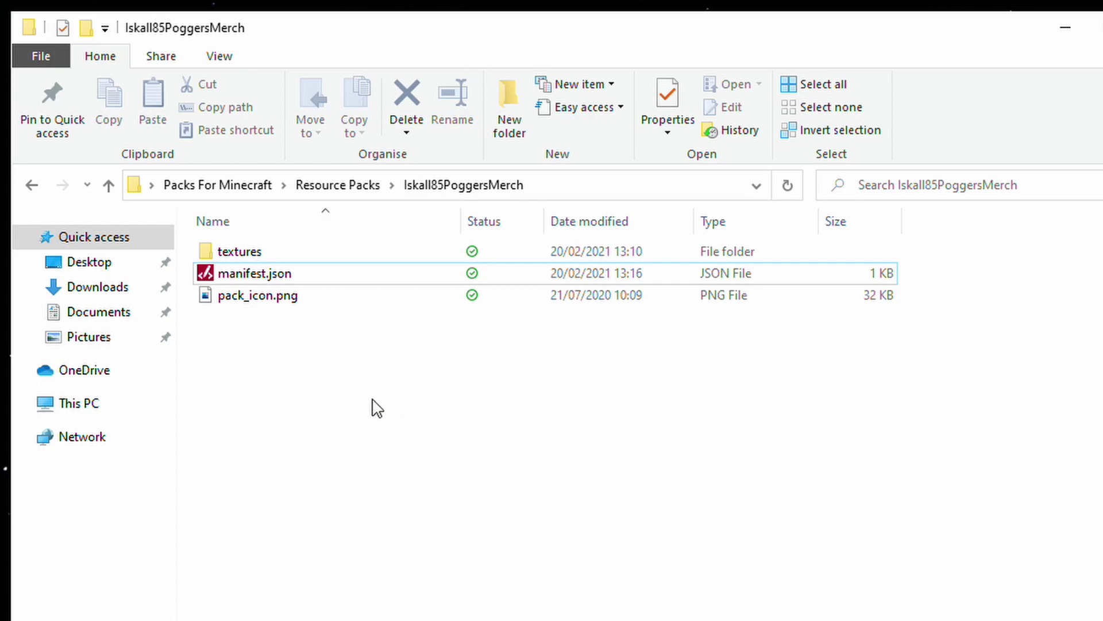
pyautogui.click(219, 257)
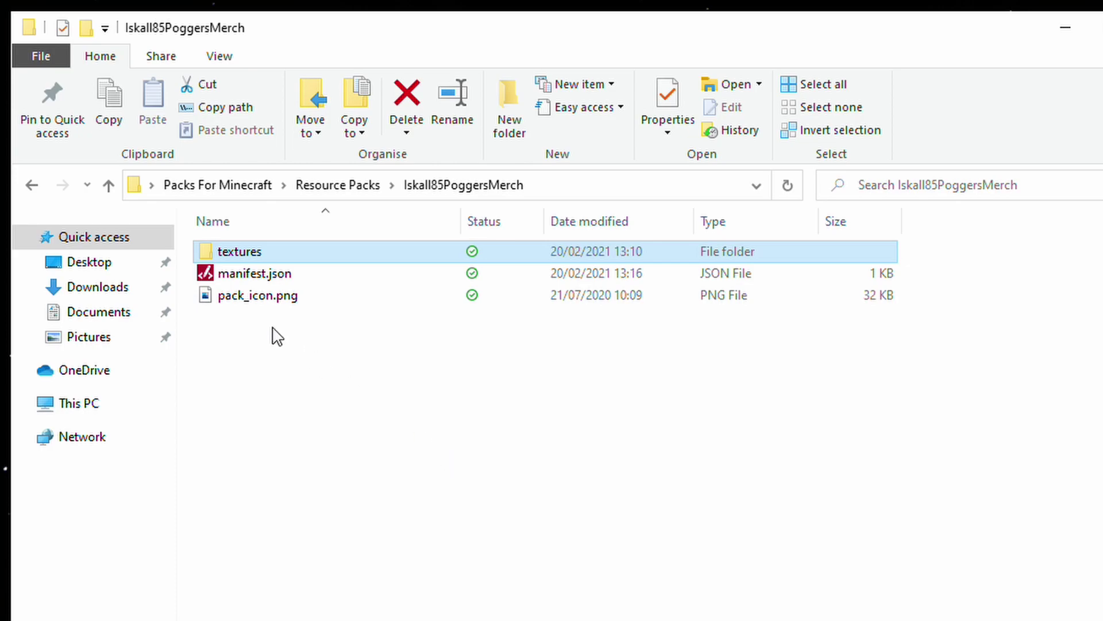
# Browse into textures > models > armor to view the five shirt texture PNGs.
pyautogui.doubleClick(229, 251)
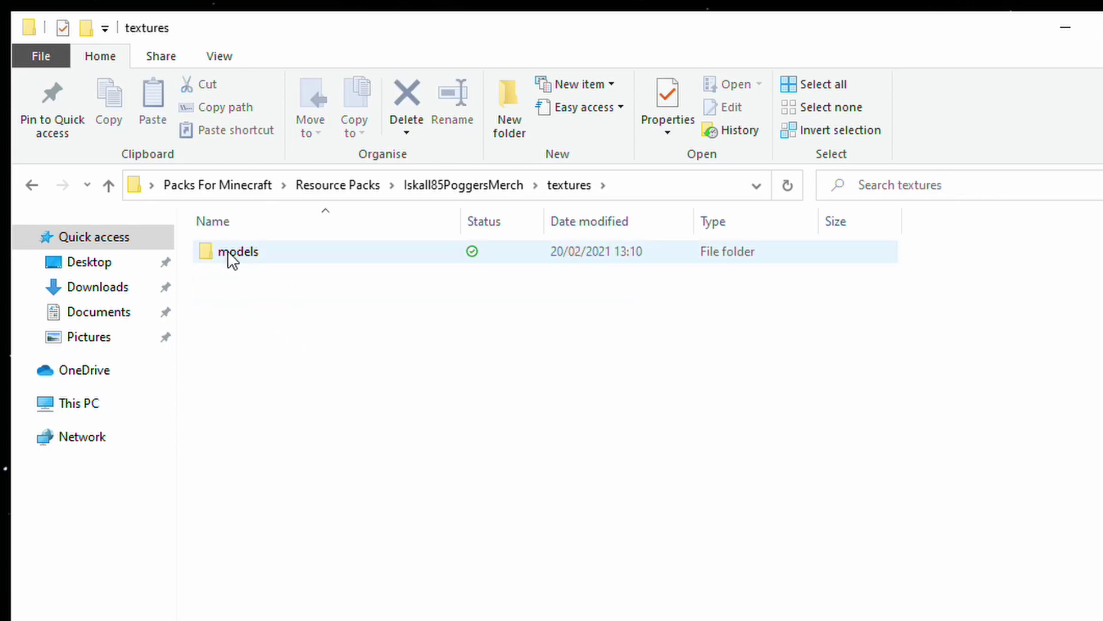
pyautogui.doubleClick(229, 255)
pyautogui.doubleClick(246, 253)
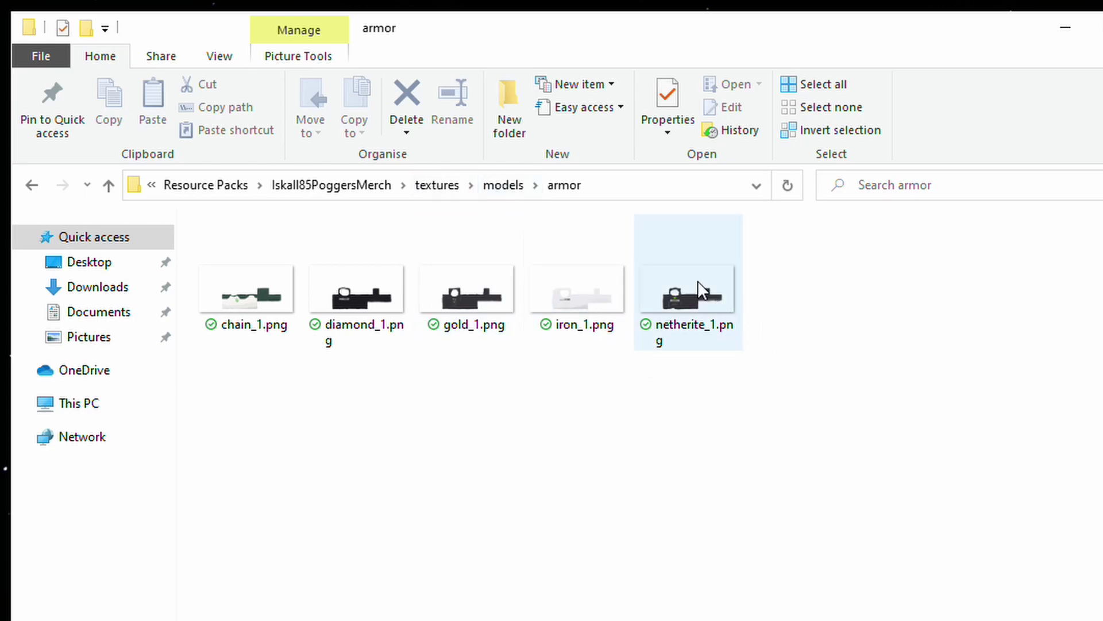
# Return to the Iskall85PoggersMerch folder and pick out manifest.json.
pyautogui.click(380, 190)
pyautogui.click(246, 281)
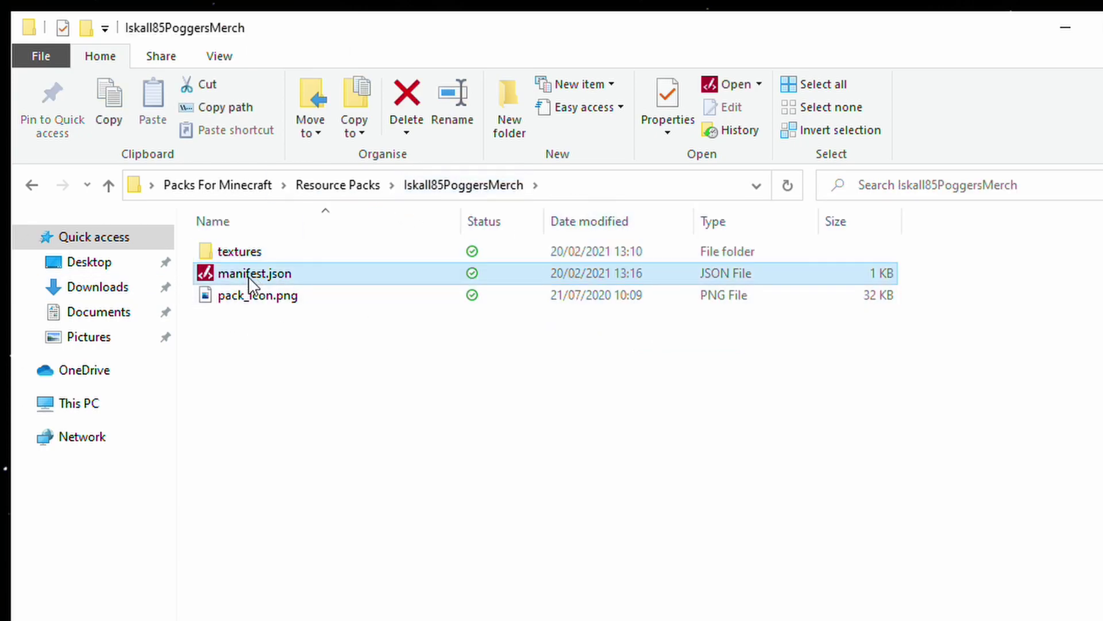
pyautogui.click(314, 346)
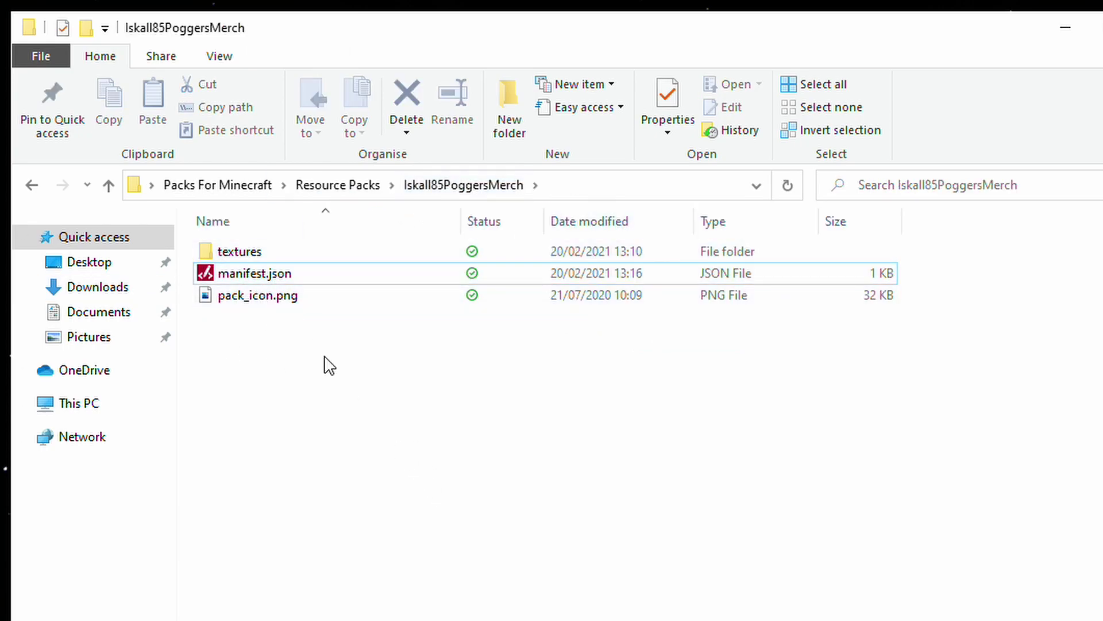
pyautogui.moveTo(266, 253)
# Open manifest.json in Code Writer and inspect the description and the uuid fields on lines 6 and 14.
pyautogui.click(282, 275)
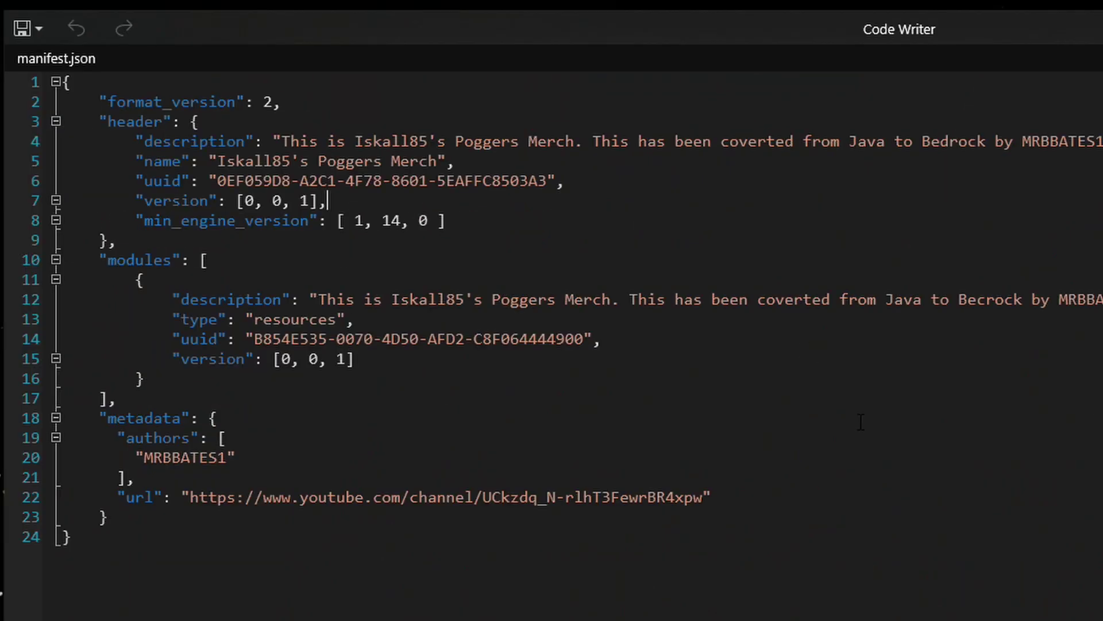
pyautogui.click(88, 89)
pyautogui.moveTo(282, 140); pyautogui.dragTo(567, 140)
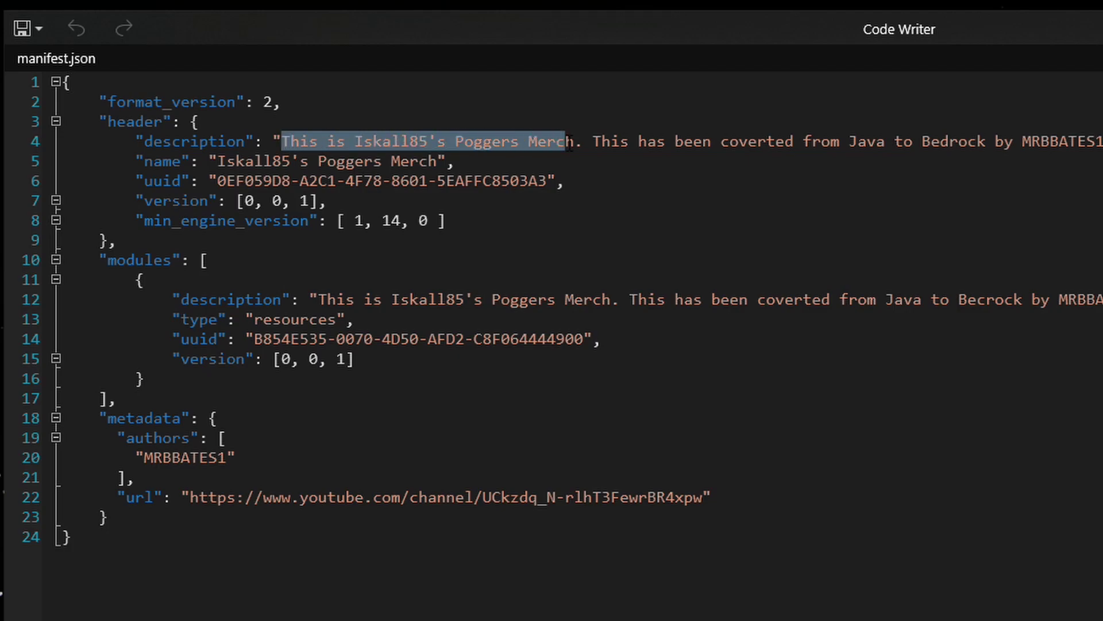
pyautogui.click(571, 142)
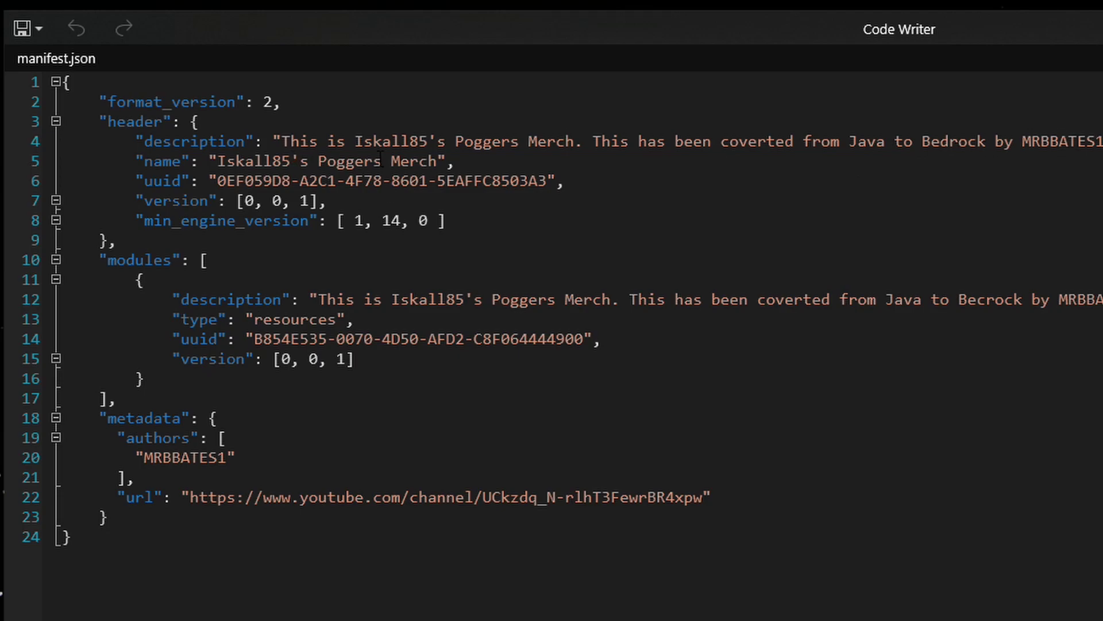
pyautogui.moveTo(144, 180); pyautogui.dragTo(181, 181)
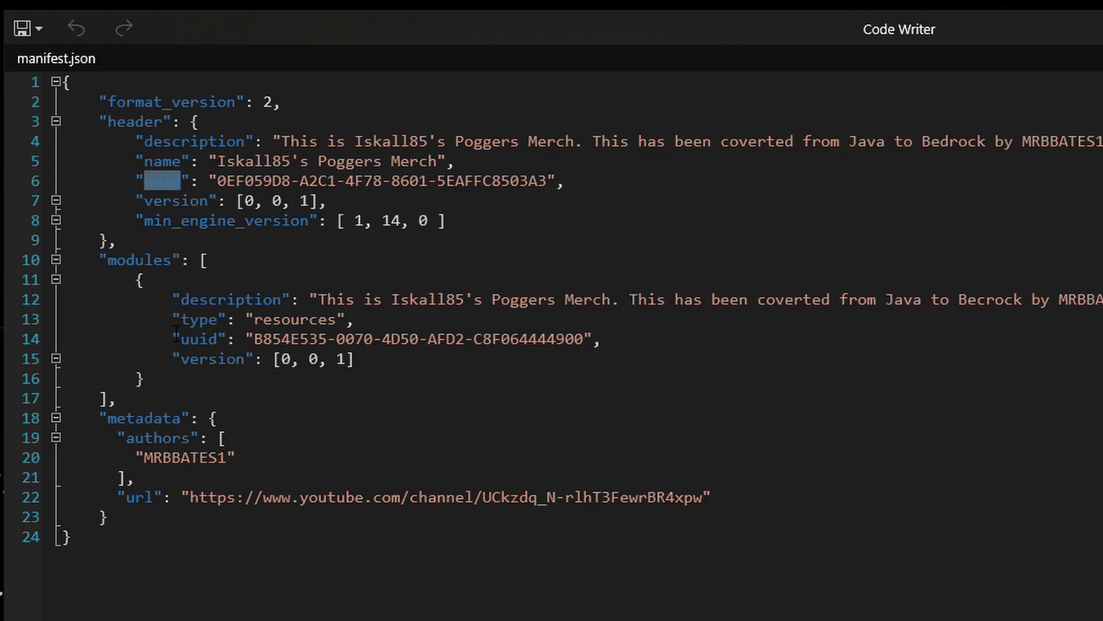
pyautogui.moveTo(179, 339); pyautogui.dragTo(218, 339)
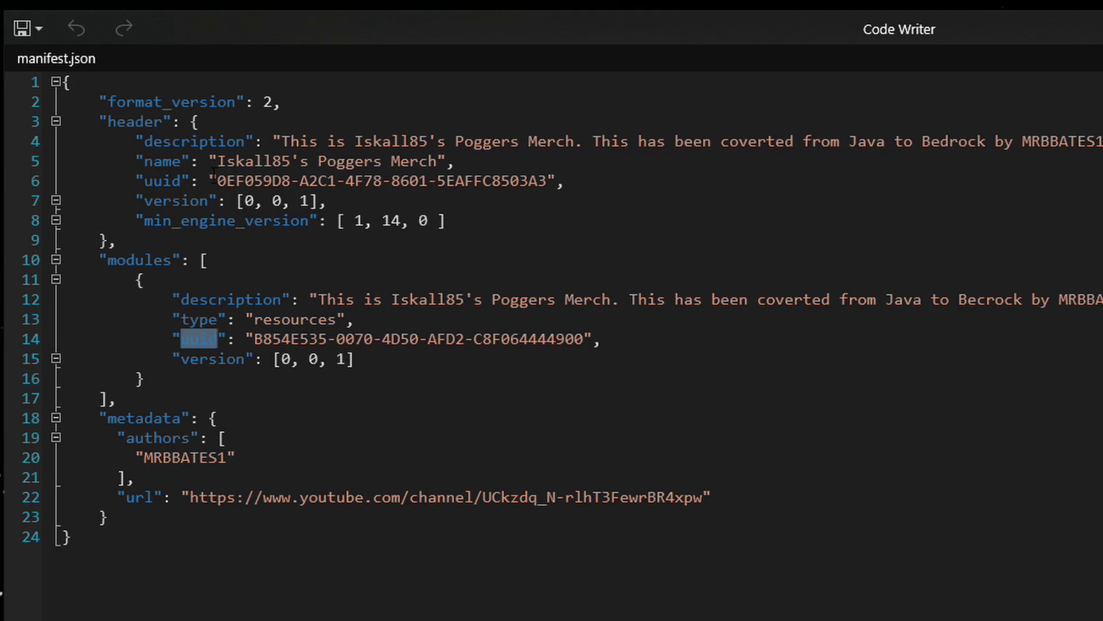
# Change the header uuid's final character on line 6 from 3 to 4.
pyautogui.moveTo(222, 181); pyautogui.dragTo(526, 181)
pyautogui.click(556, 181)
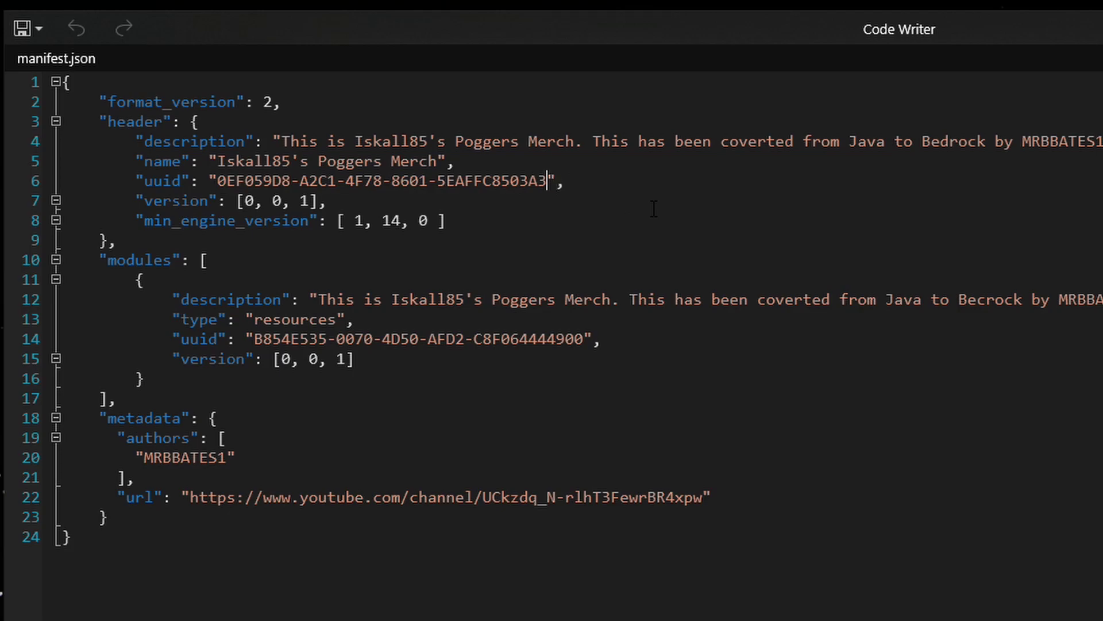
pyautogui.press('BackSpace')
pyautogui.write('4')
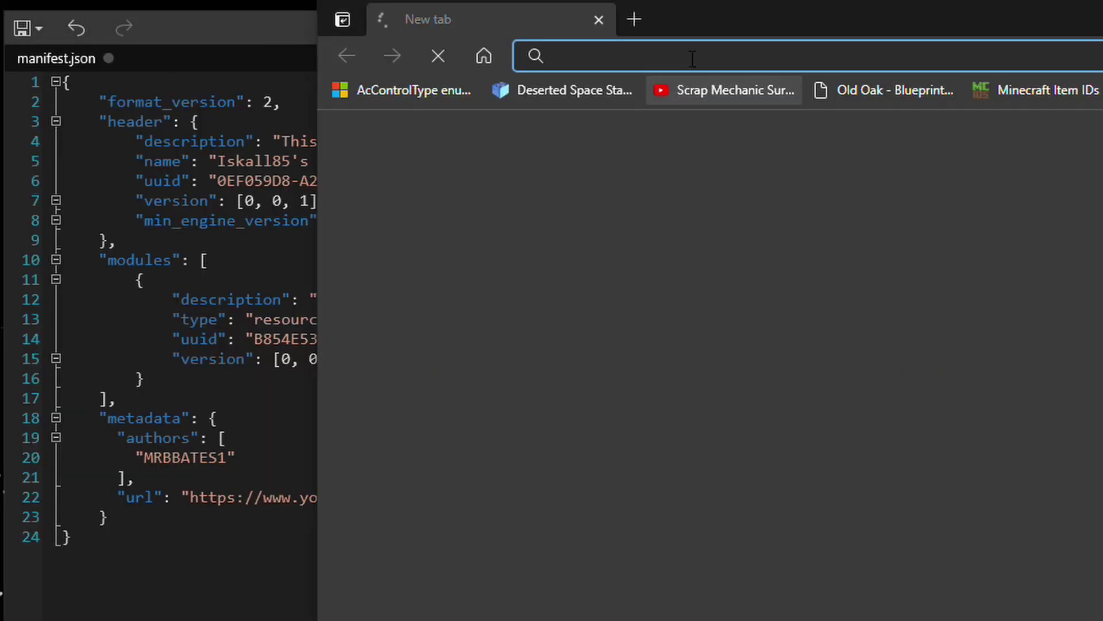
# Copy a fresh Version 4 UUID from Online UUID Generator and select the line-6 header uuid.
pyautogui.write('o')
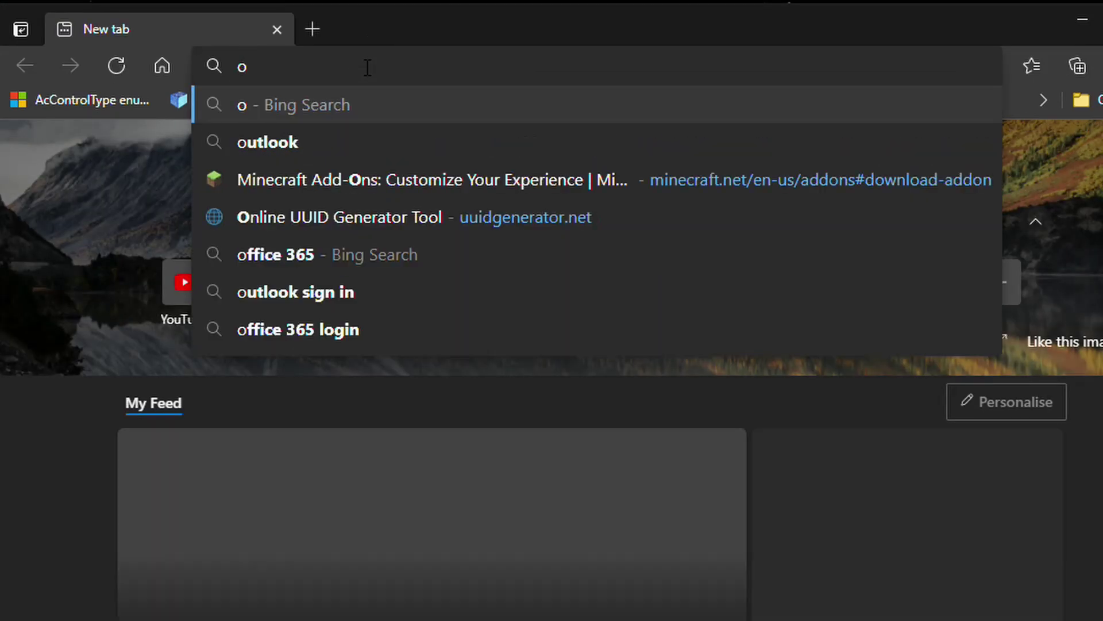
pyautogui.click(332, 217)
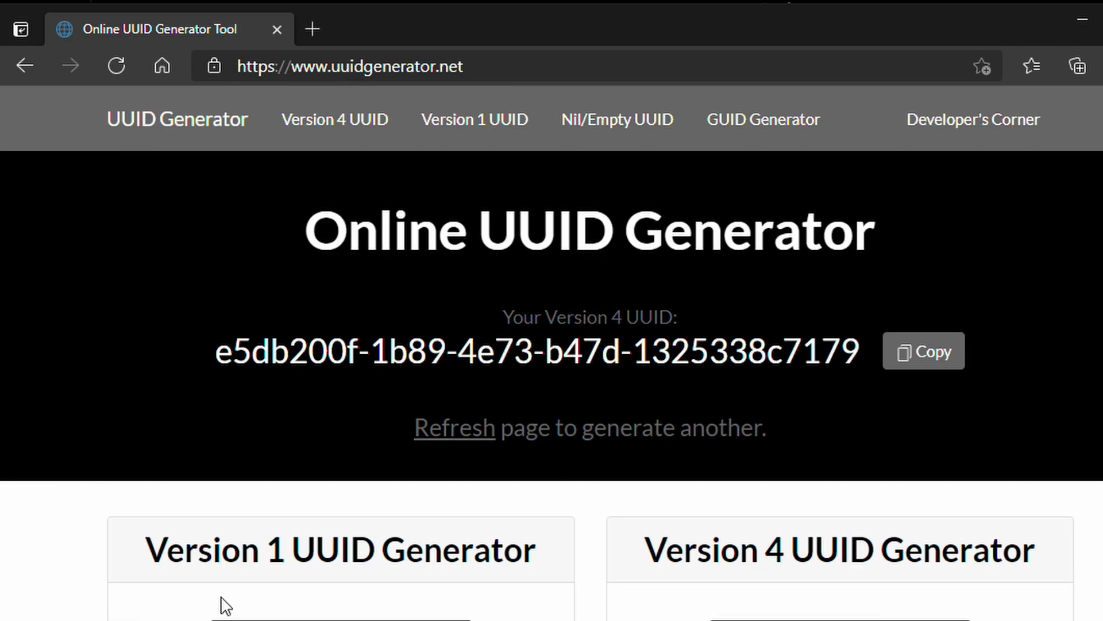
pyautogui.click(926, 352)
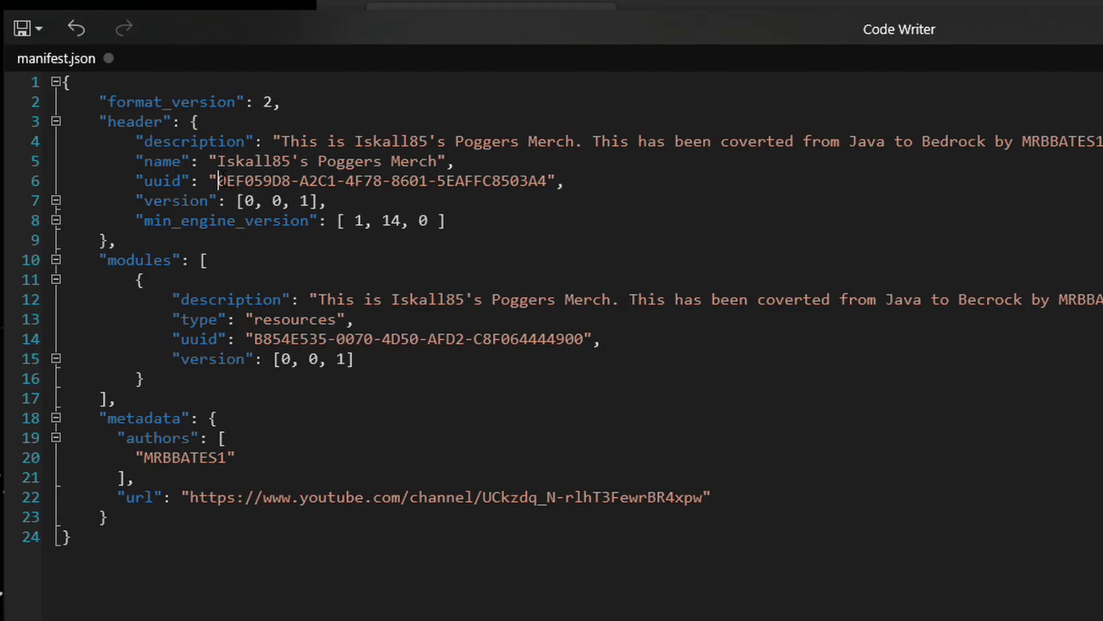
pyautogui.moveTo(219, 180); pyautogui.dragTo(547, 182)
# Move to the line 14 module uuid, then open the Poggers Merch pack folder in File Explorer.
pyautogui.click(621, 331)
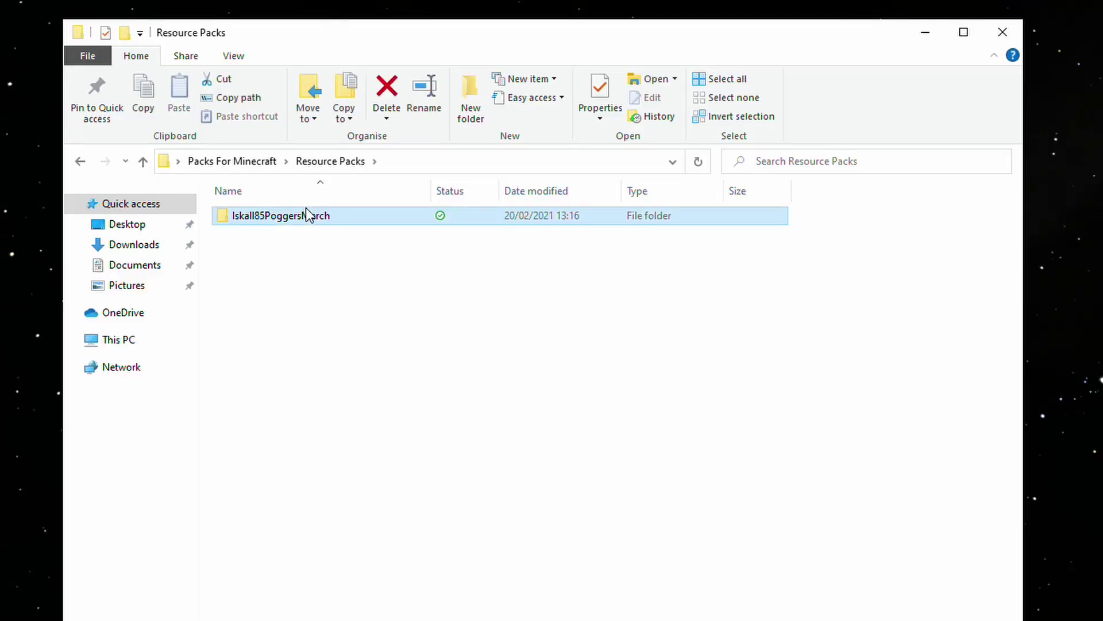
pyautogui.doubleClick(305, 214)
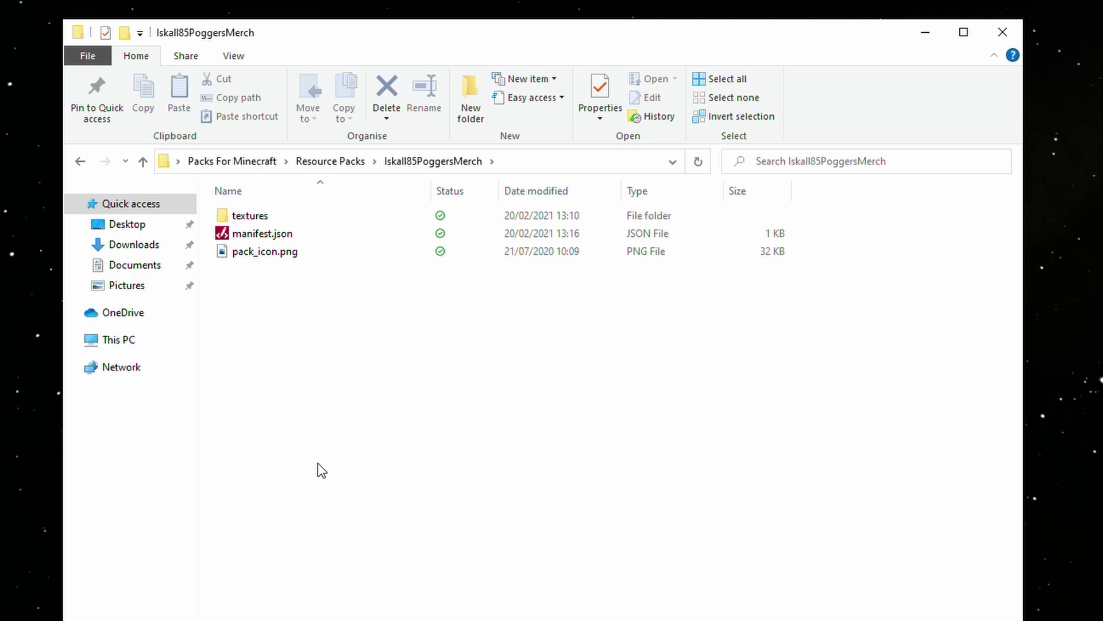
# Archive the Iskall85PoggersMerch folder as a ZIP in Resource Packs using WinRAR's Add to archive.
pyautogui.click(317, 162)
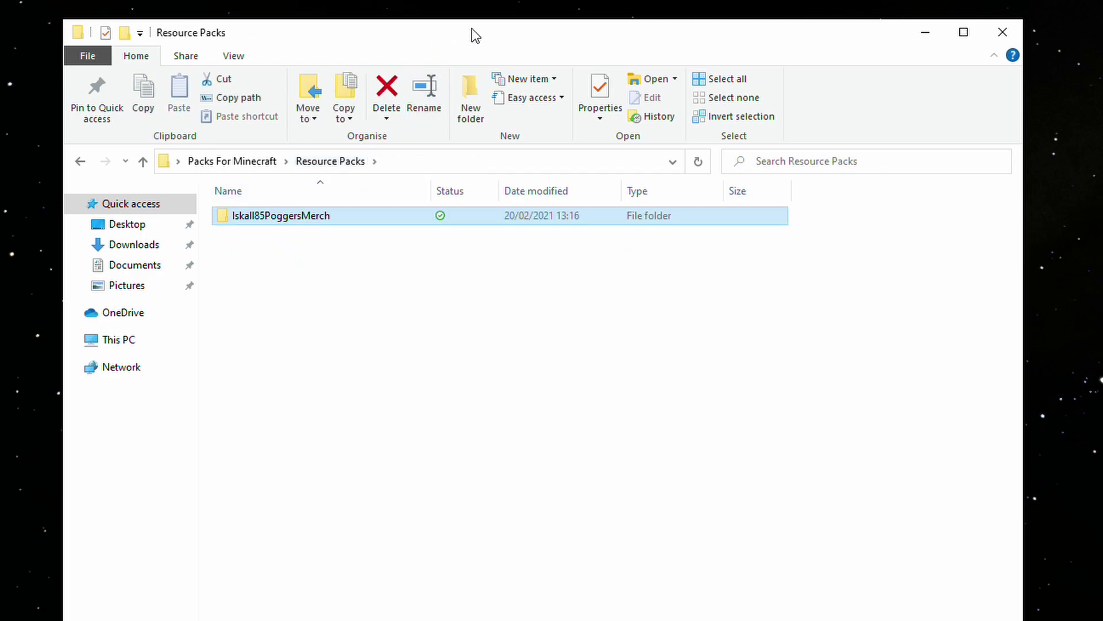
pyautogui.moveTo(471, 28); pyautogui.dragTo(436, 7)
pyautogui.rightClick(256, 189)
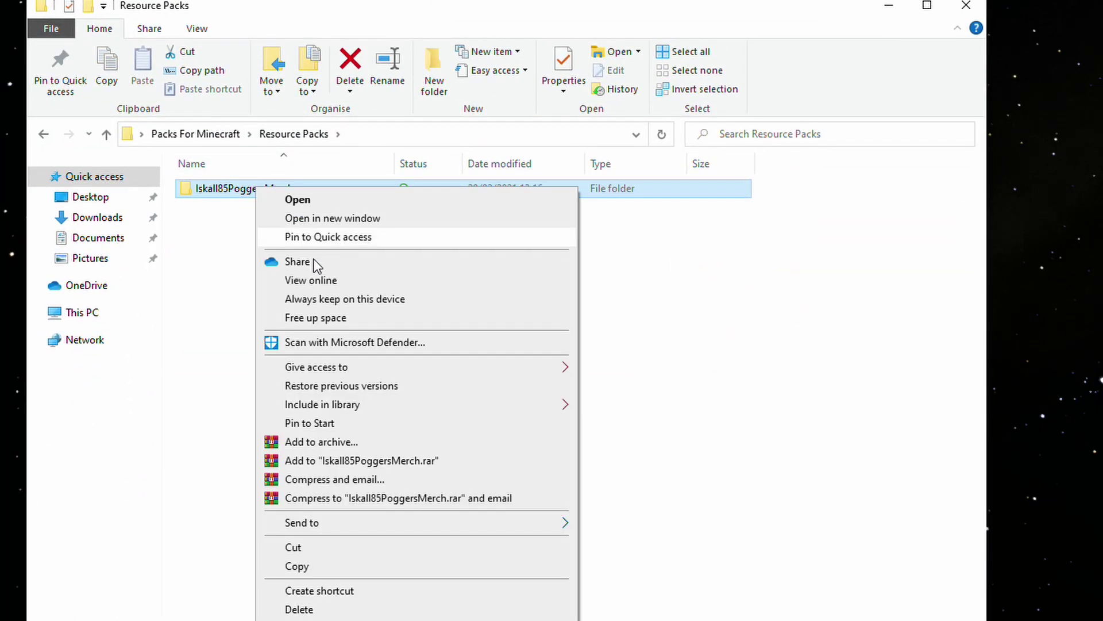
pyautogui.click(344, 442)
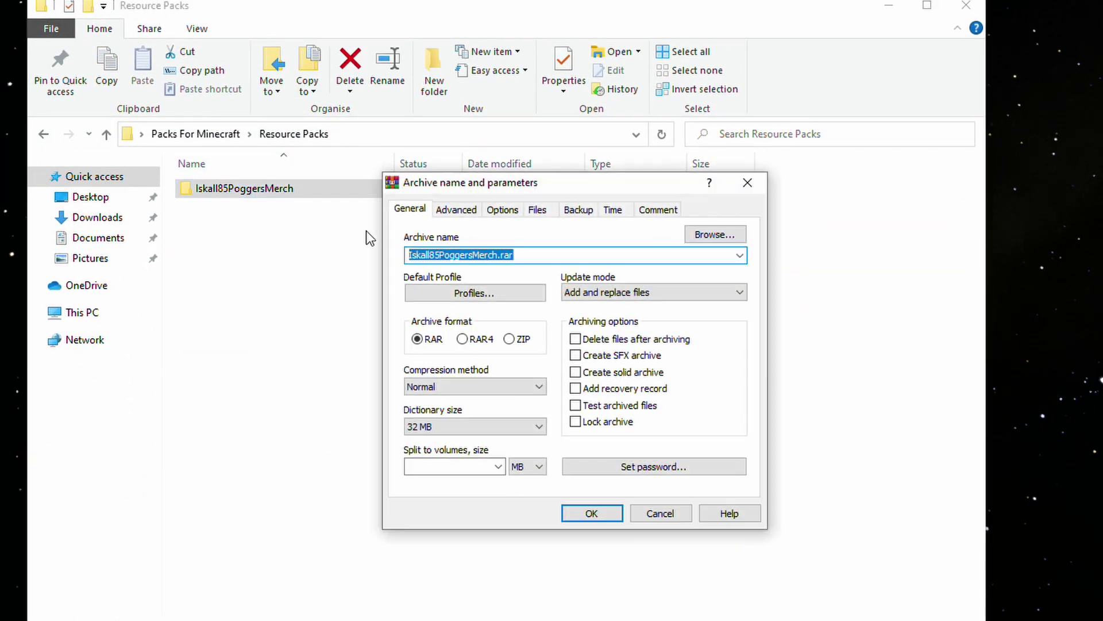
pyautogui.click(510, 339)
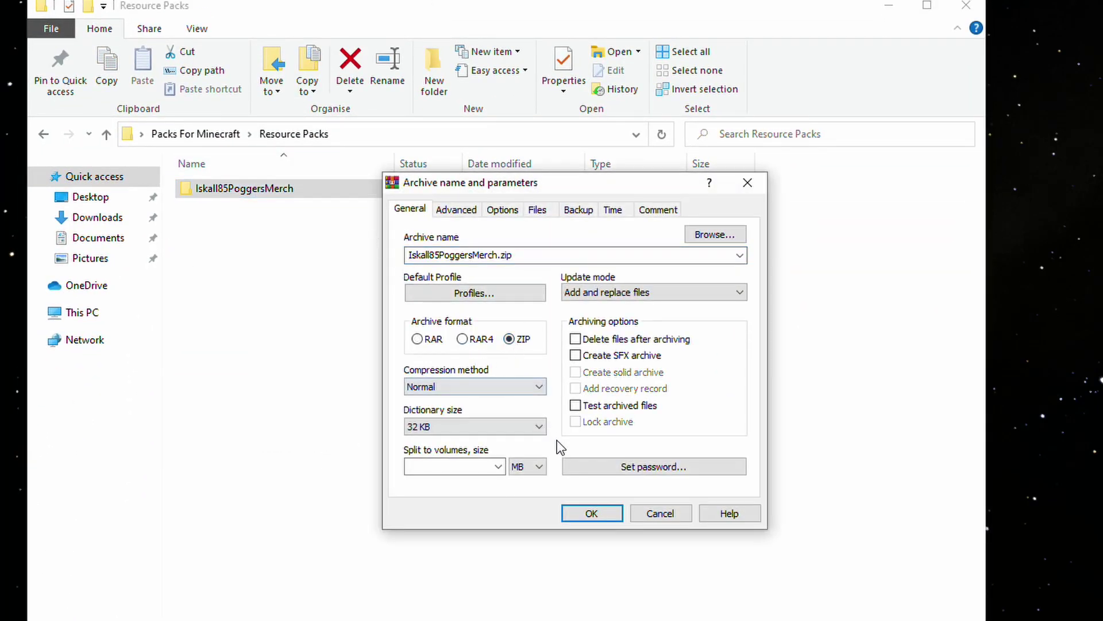
pyautogui.click(582, 518)
# Rename the zip archive to Iskall85PoggersMerch.mcpack, accepting the extension-change warning.
pyautogui.click(309, 211)
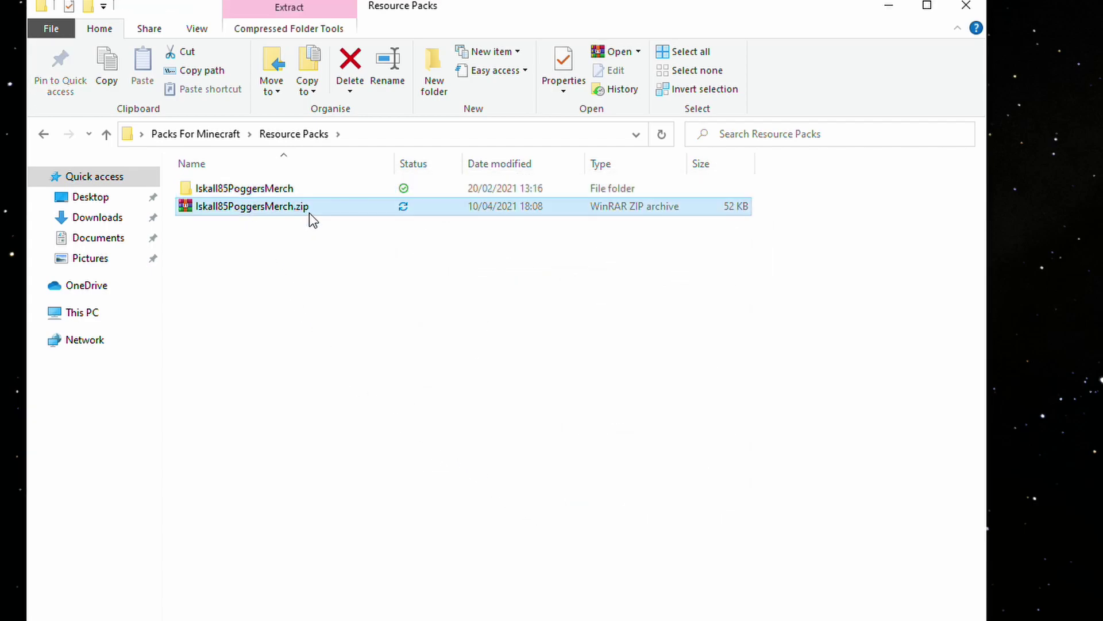
pyautogui.click(319, 212)
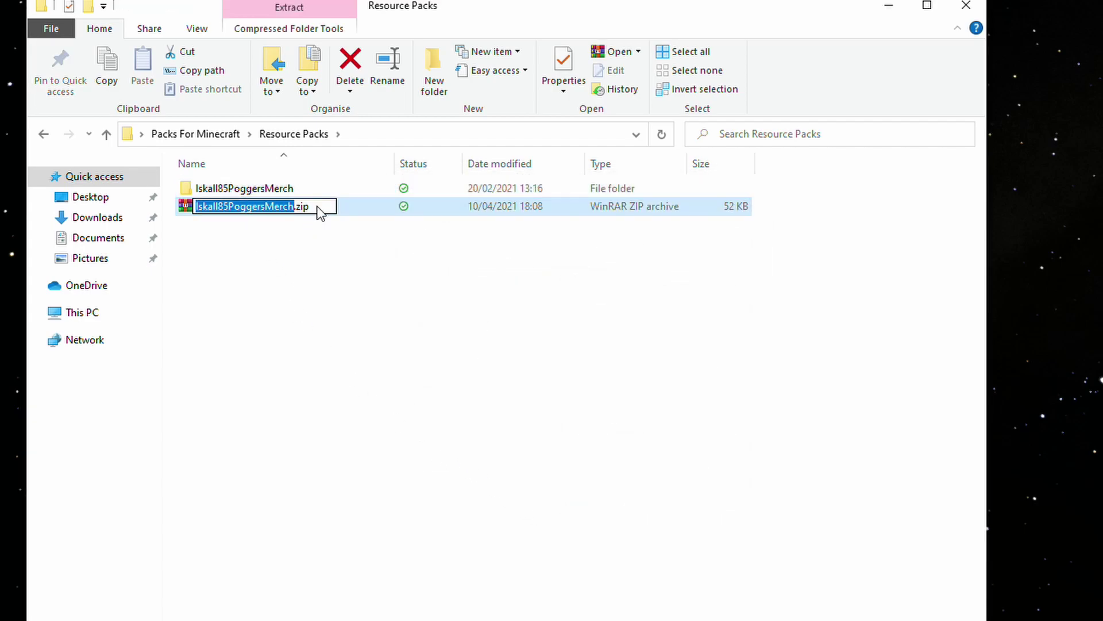
pyautogui.press('BackSpace')
pyautogui.write('Merch')
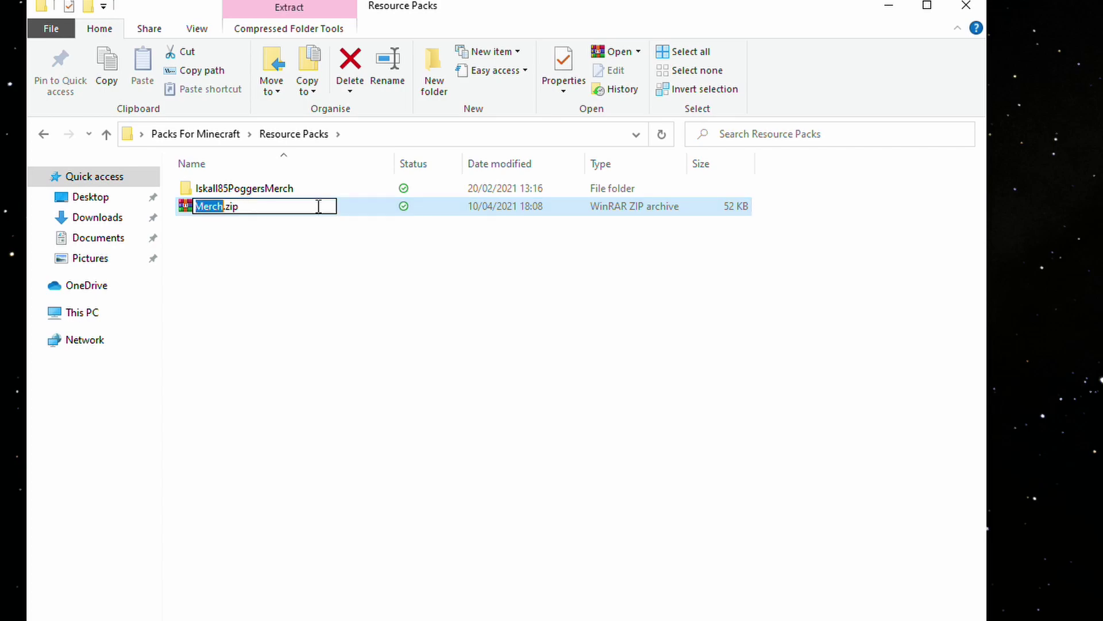
pyautogui.click(283, 205)
pyautogui.press('BackSpace')
pyautogui.press('BackSpace')
pyautogui.press('BackSpace')
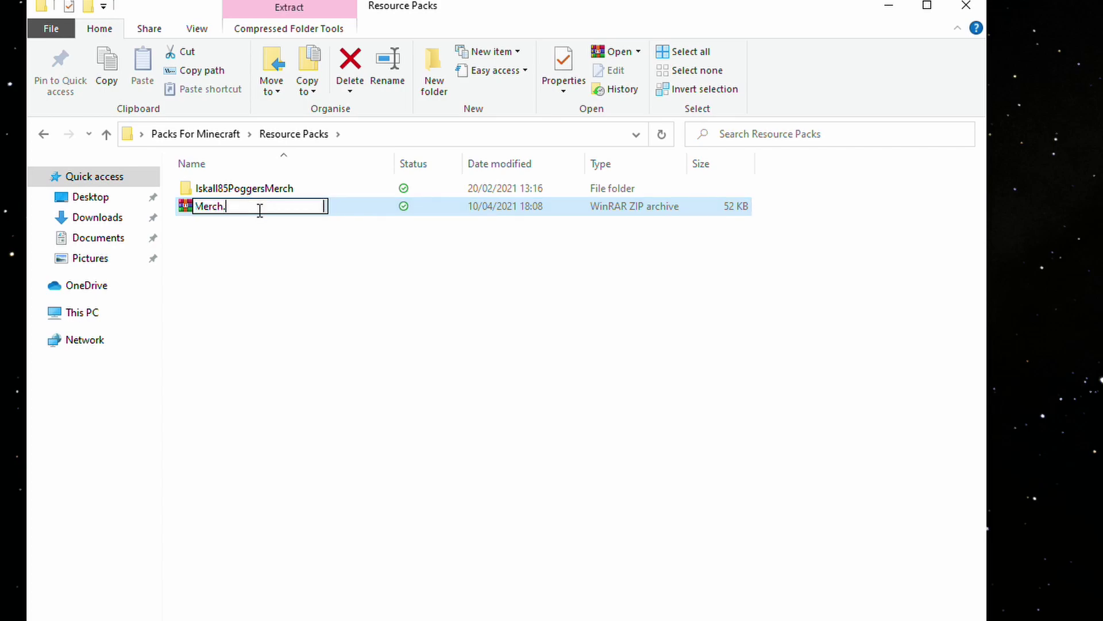
pyautogui.write('mcpack')
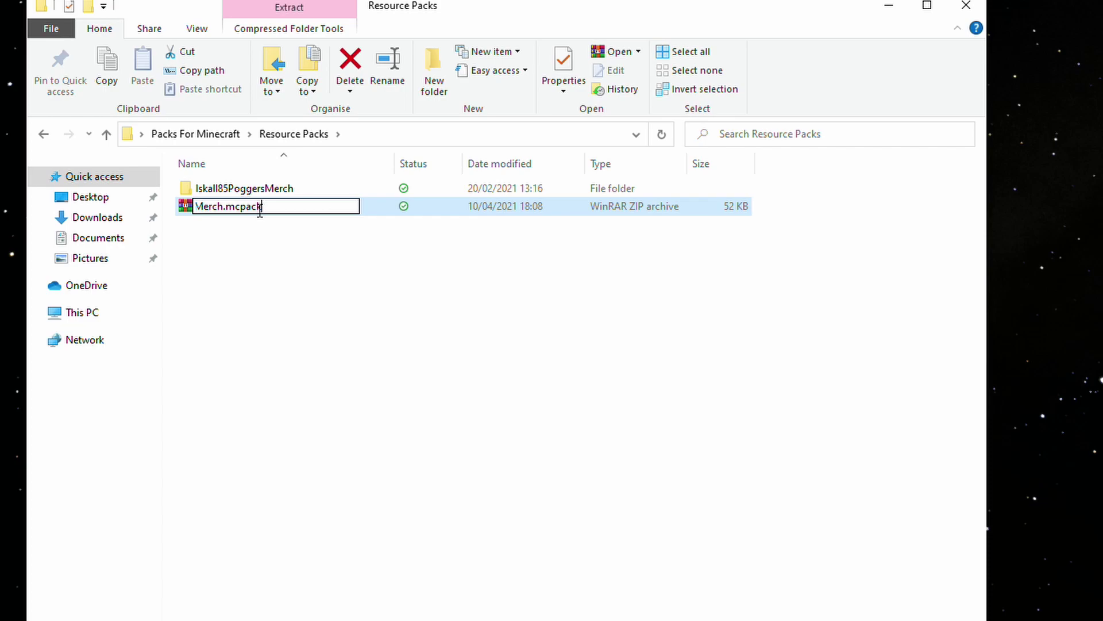
pyautogui.press('Return')
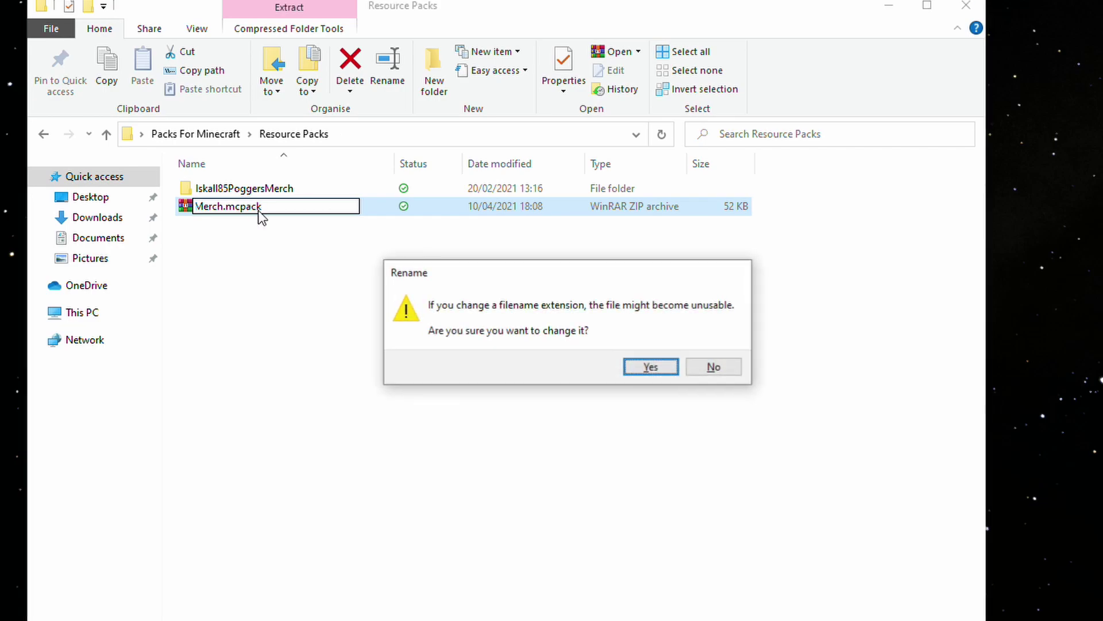
pyautogui.click(650, 368)
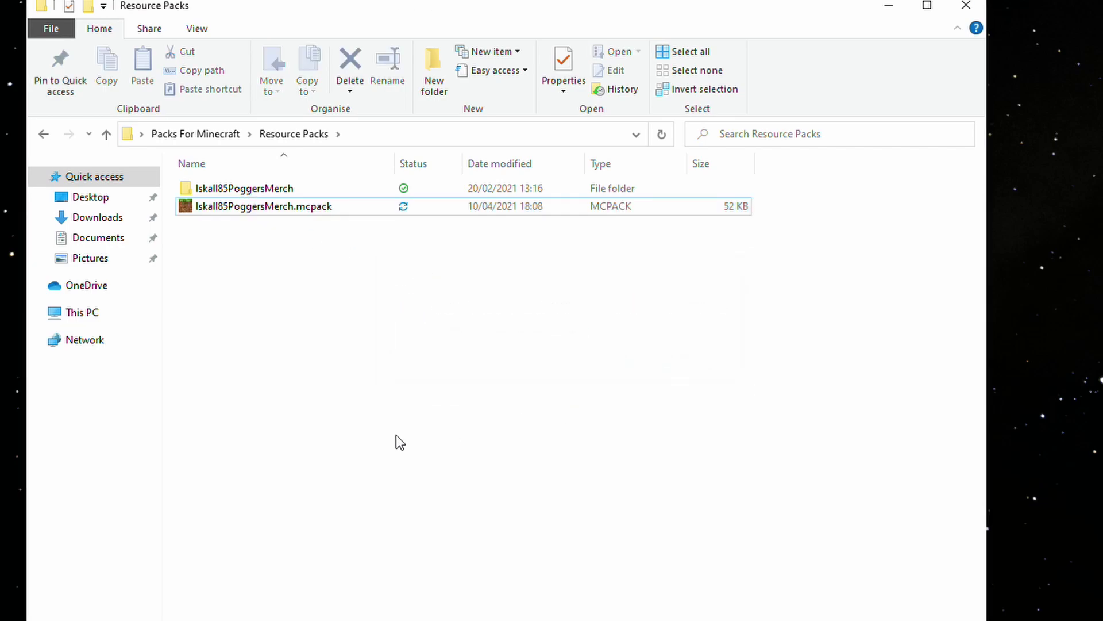
pyautogui.click(236, 207)
pyautogui.click(327, 360)
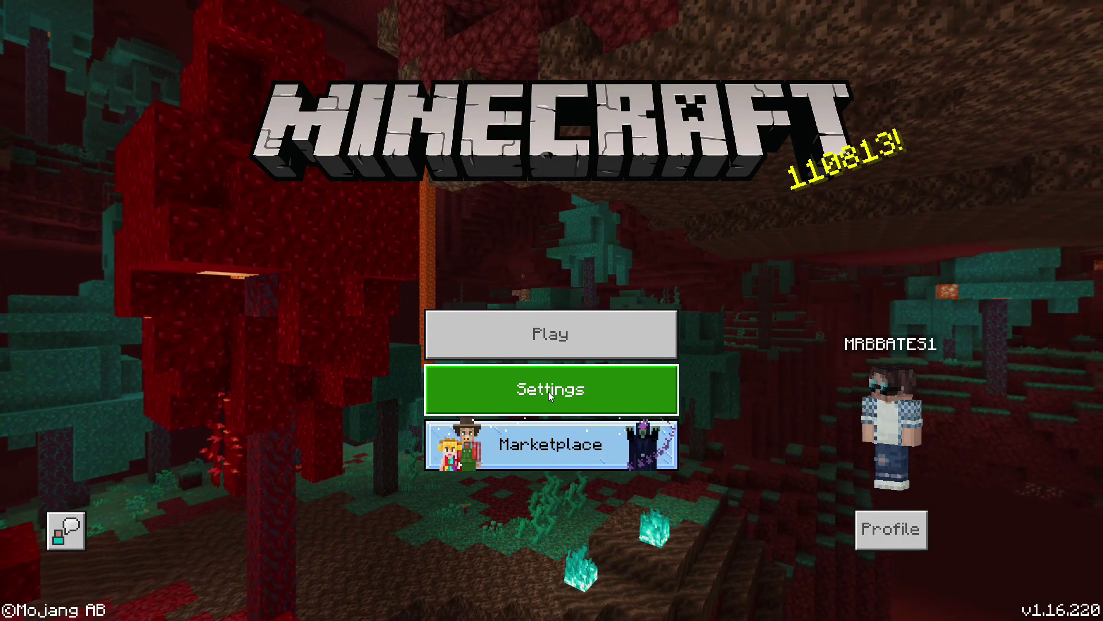
# Confirm Poggers Merch is listed under My Packs in Global Resources, then open the worlds list.
pyautogui.click(548, 391)
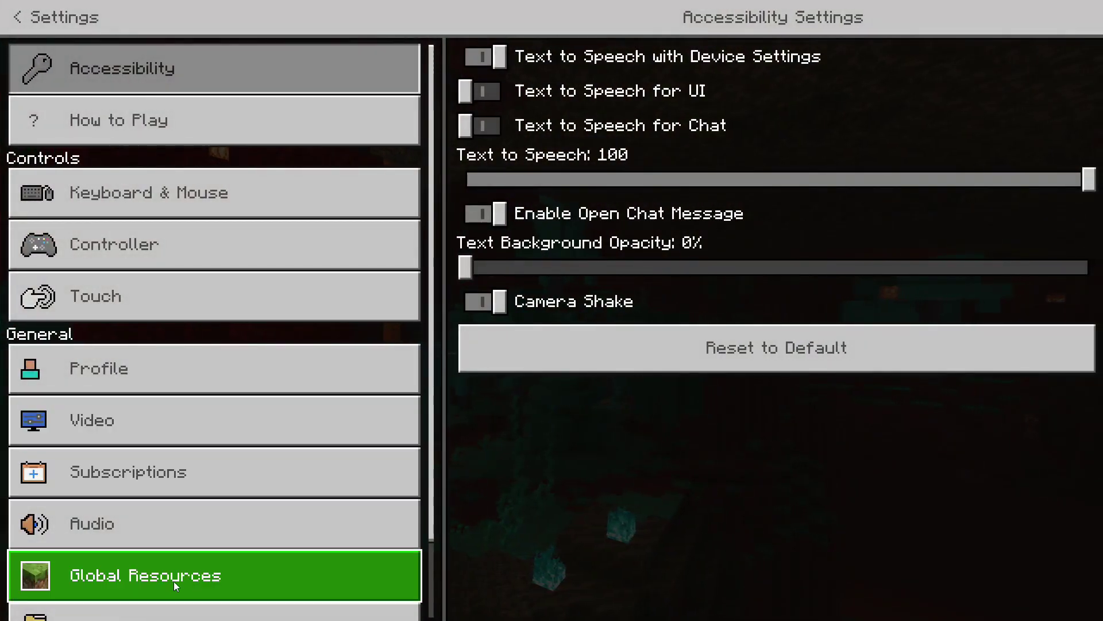
pyautogui.click(173, 581)
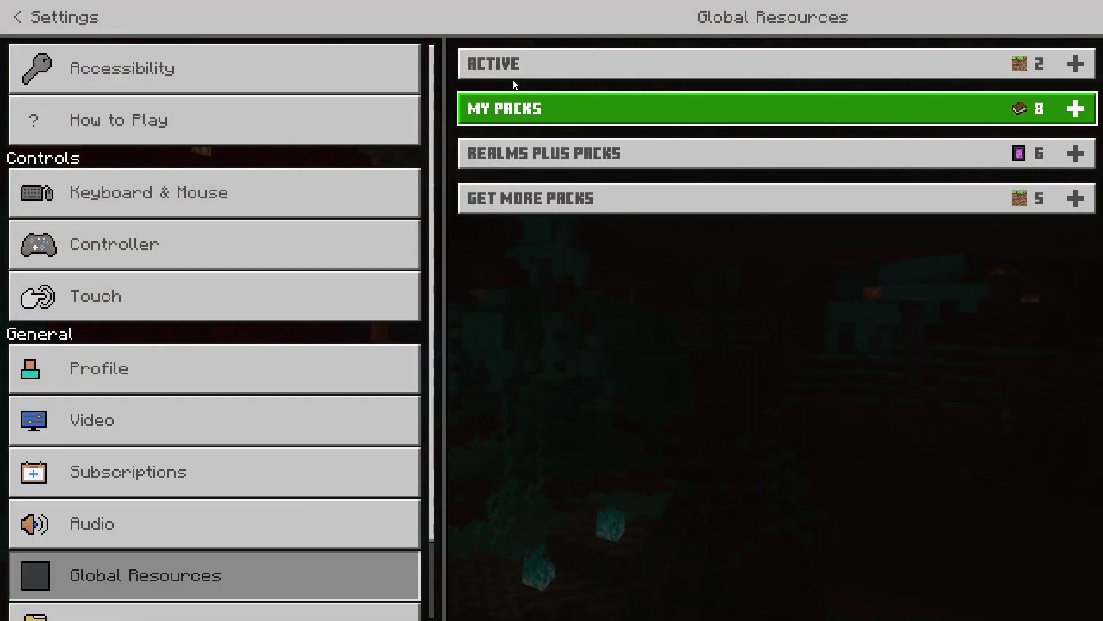
pyautogui.click(509, 107)
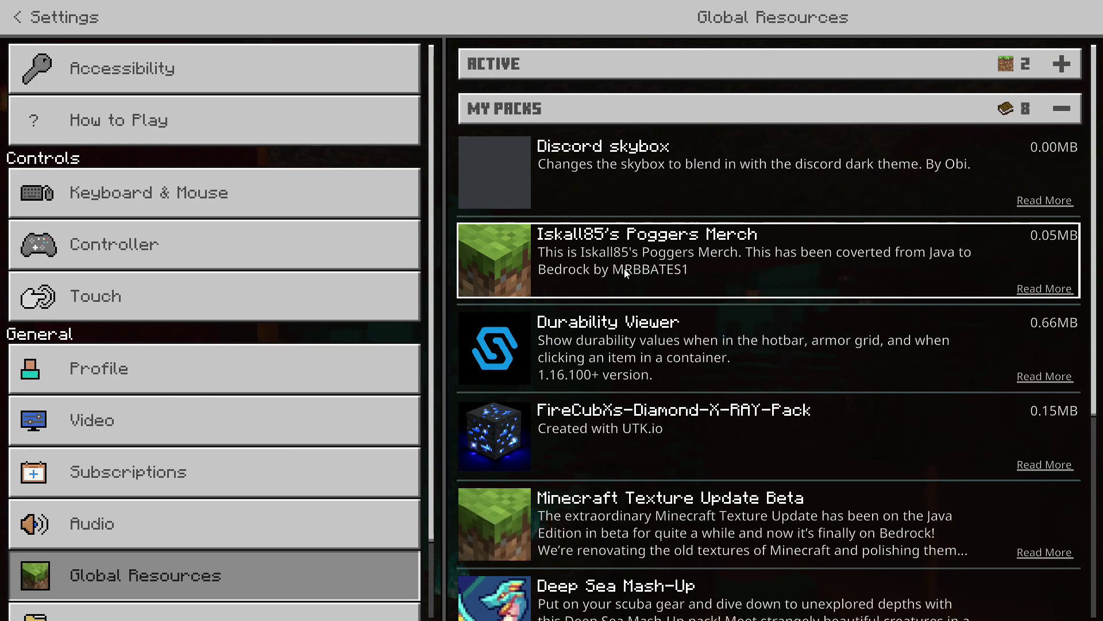
pyautogui.click(573, 255)
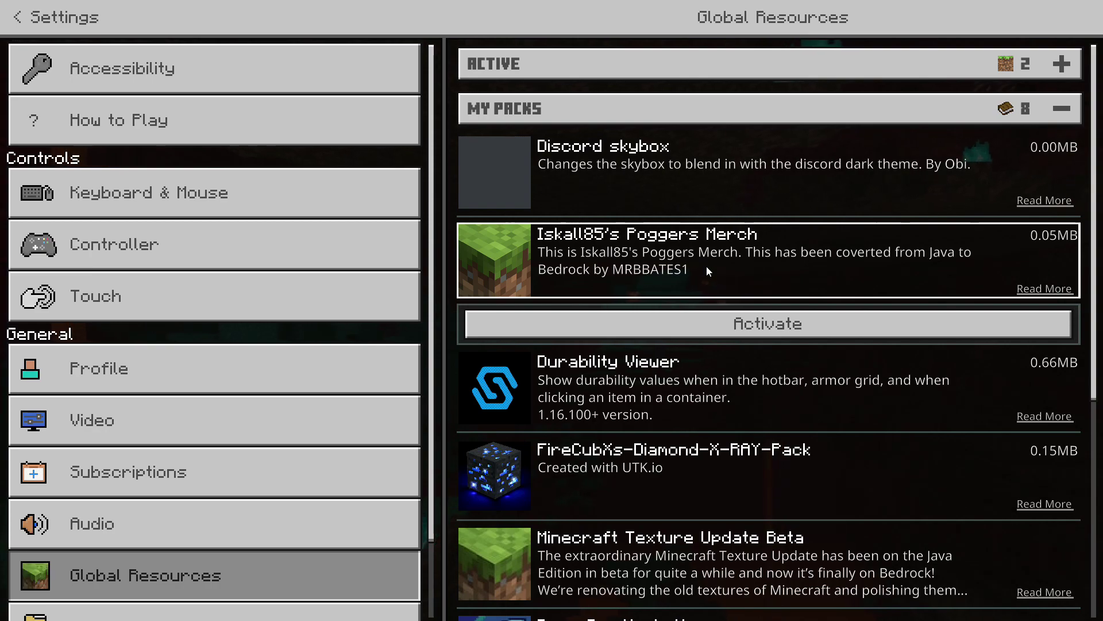
pyautogui.click(14, 23)
pyautogui.click(520, 329)
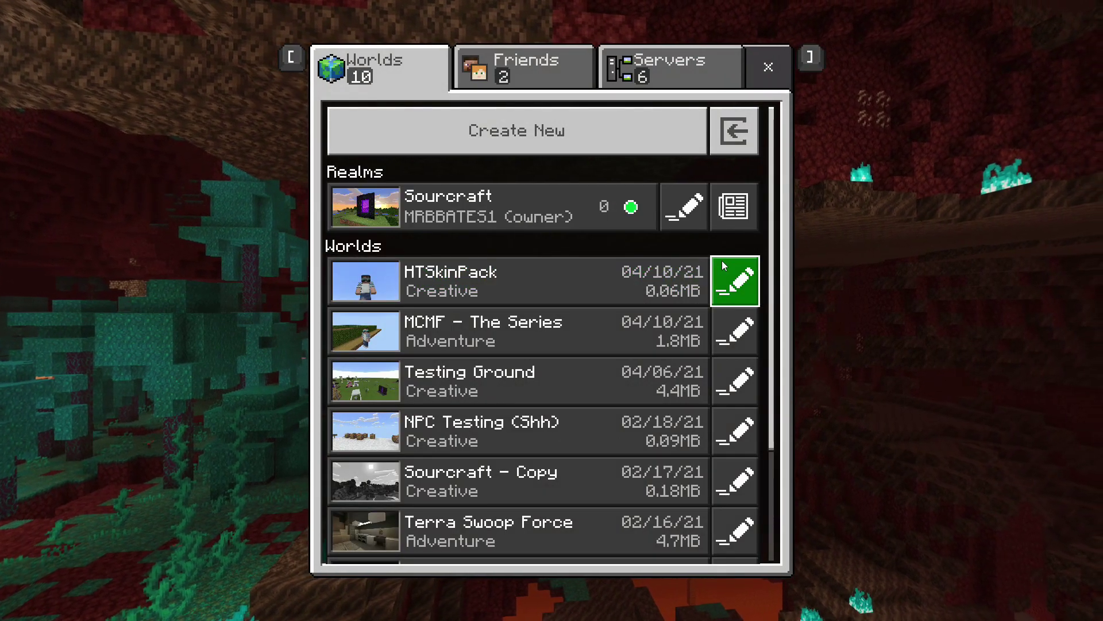
# Activate Poggers Merch from My Packs in the HTSkinPack world's Resource Packs and start playing.
pyautogui.click(741, 272)
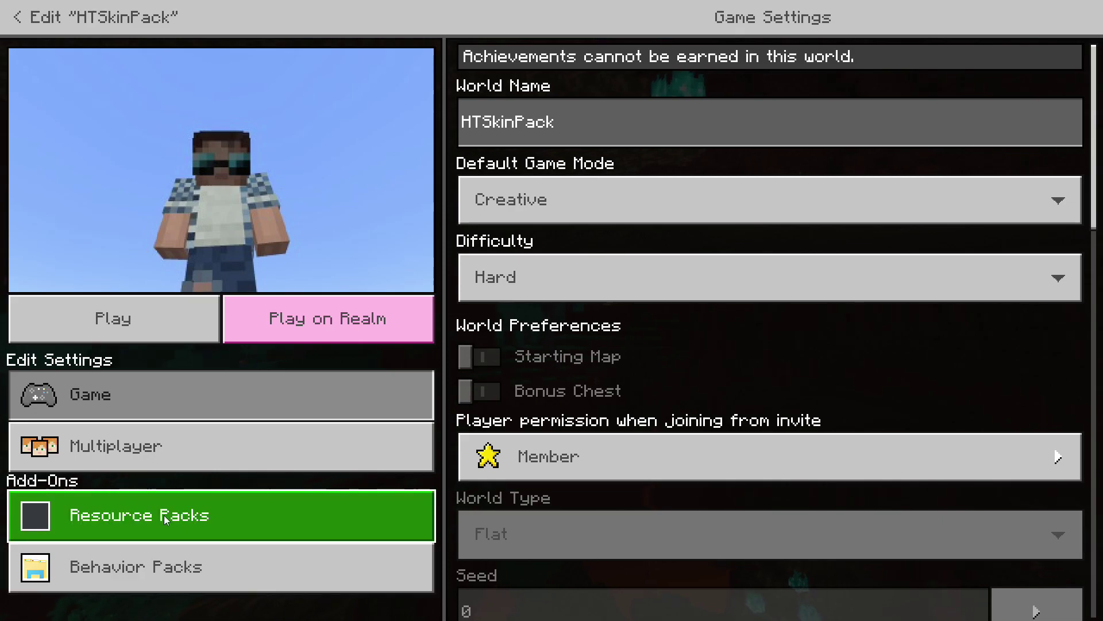
pyautogui.click(139, 520)
pyautogui.click(517, 158)
pyautogui.click(517, 155)
pyautogui.click(518, 120)
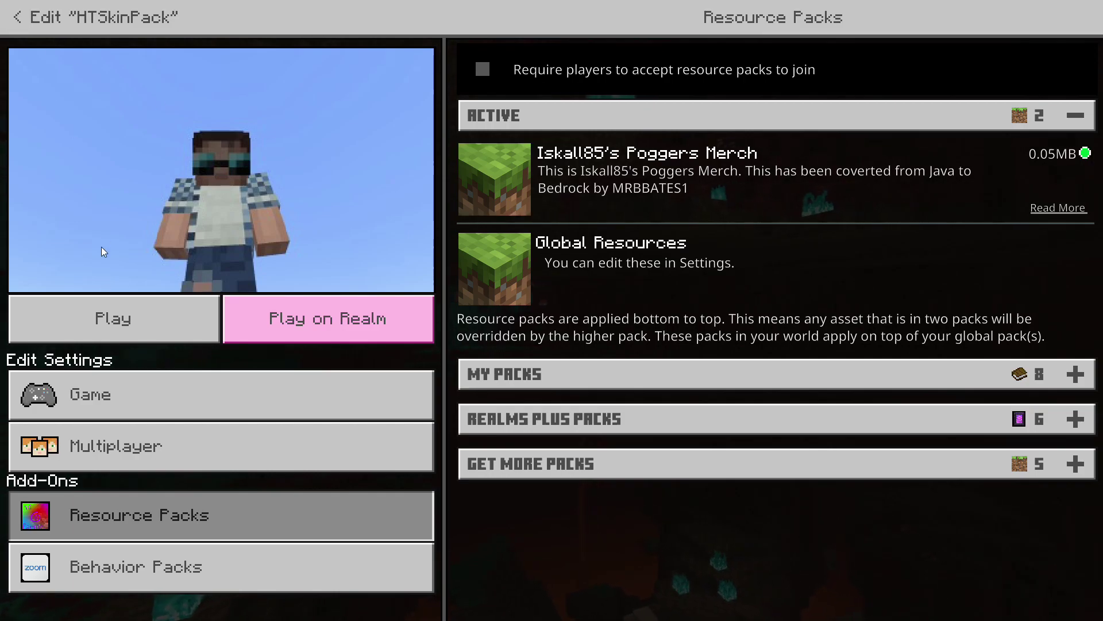
pyautogui.click(115, 328)
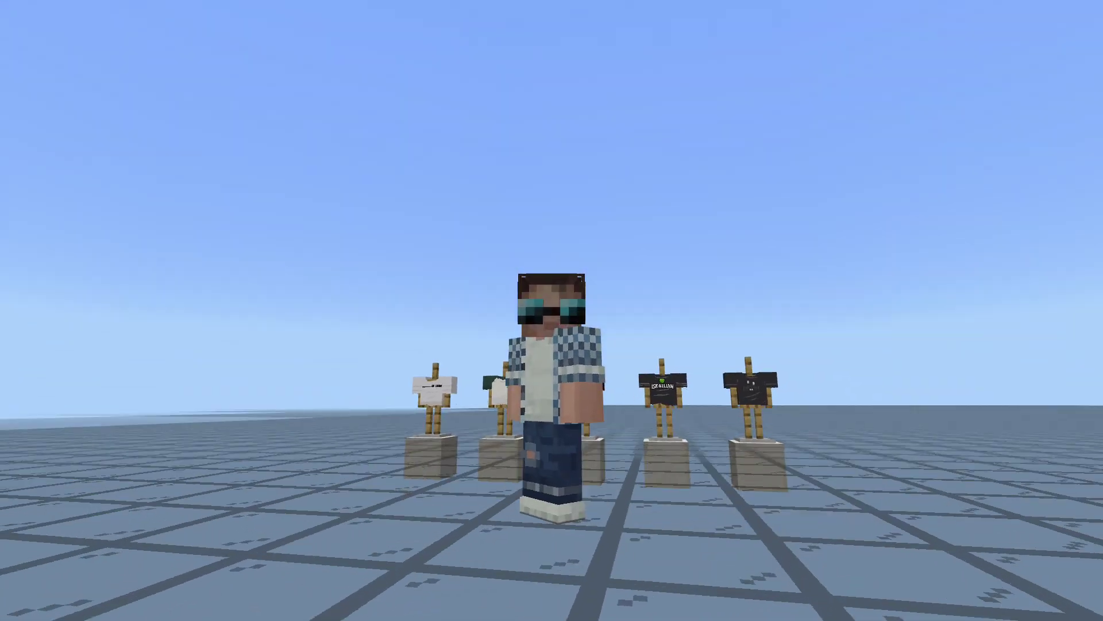
# Walk forward in the world to view the armor stands wearing the merch shirts.
pyautogui.press('w')
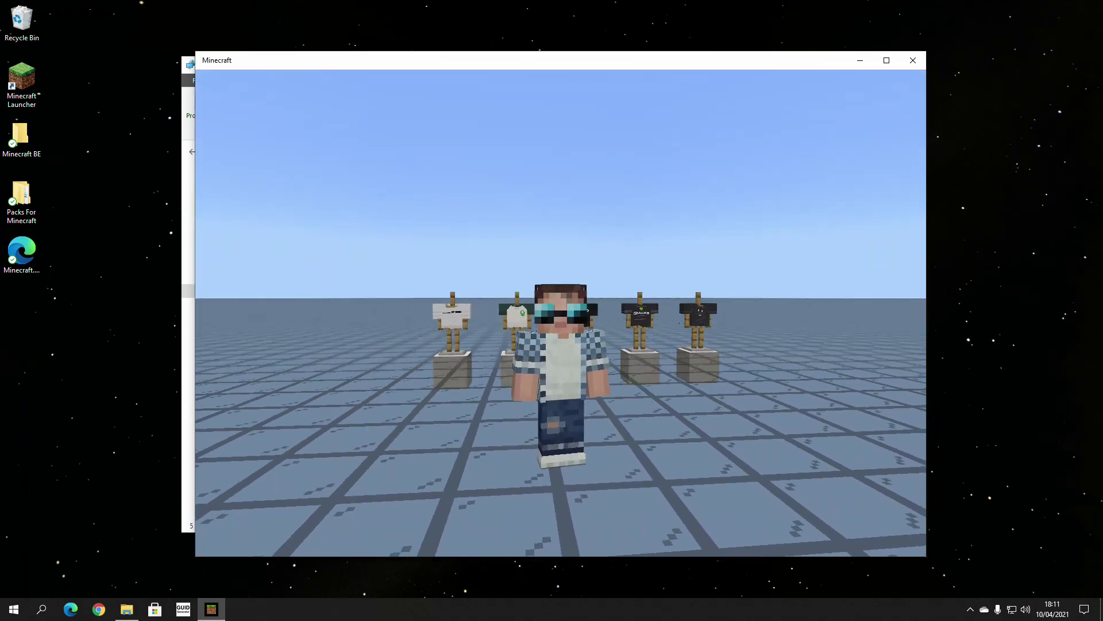
# Release the mouse from the game and open com.mojang's resource_packs folder in File Explorer.
pyautogui.press('t')
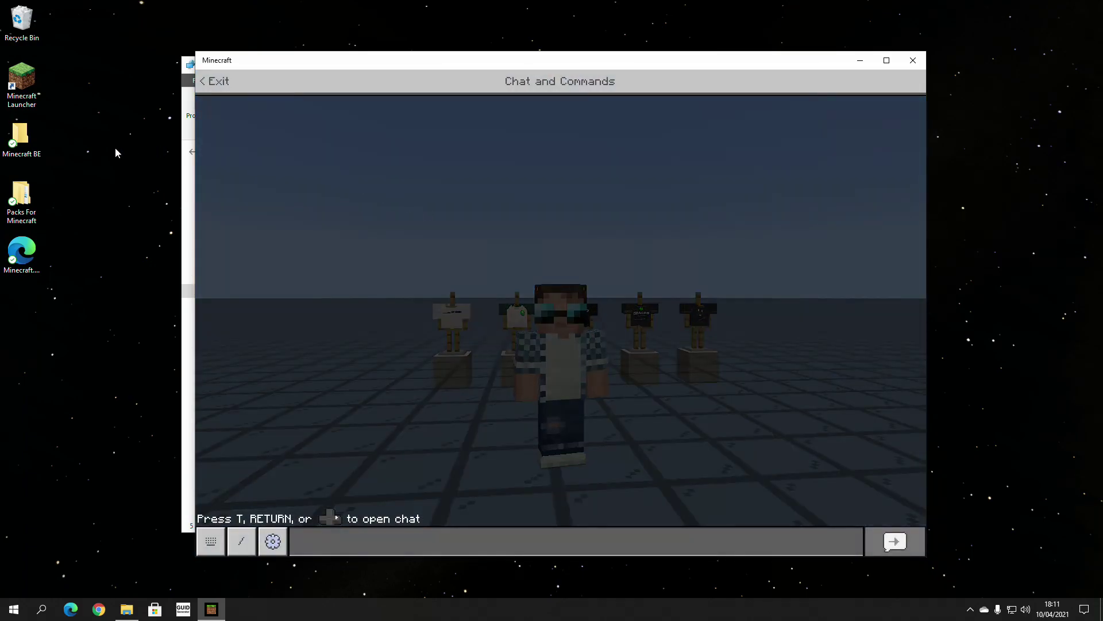
pyautogui.click(188, 172)
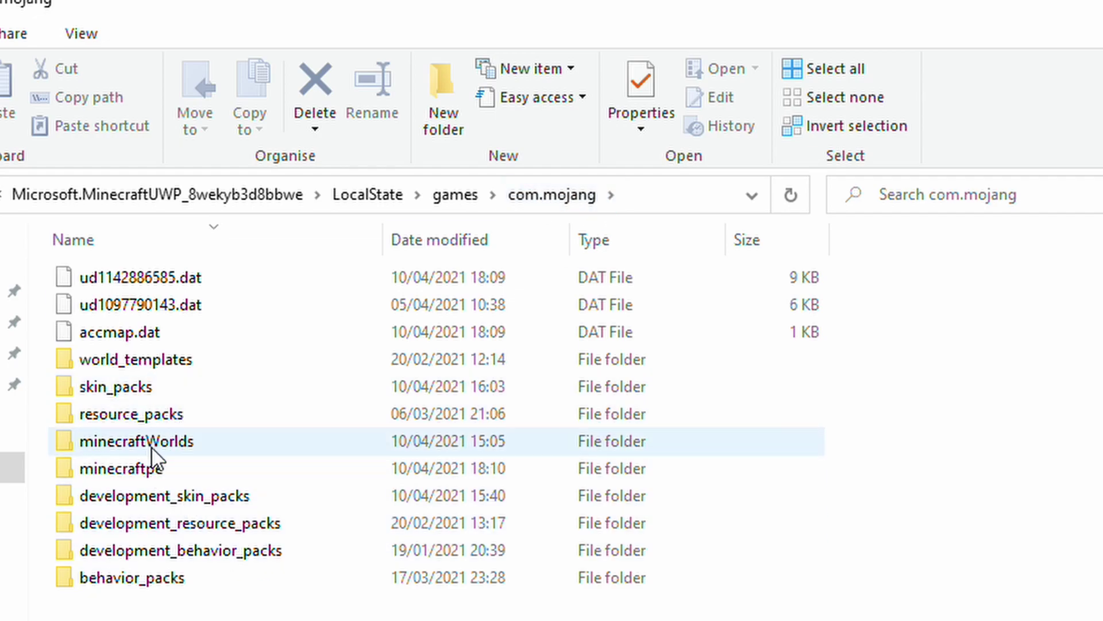
pyautogui.doubleClick(108, 412)
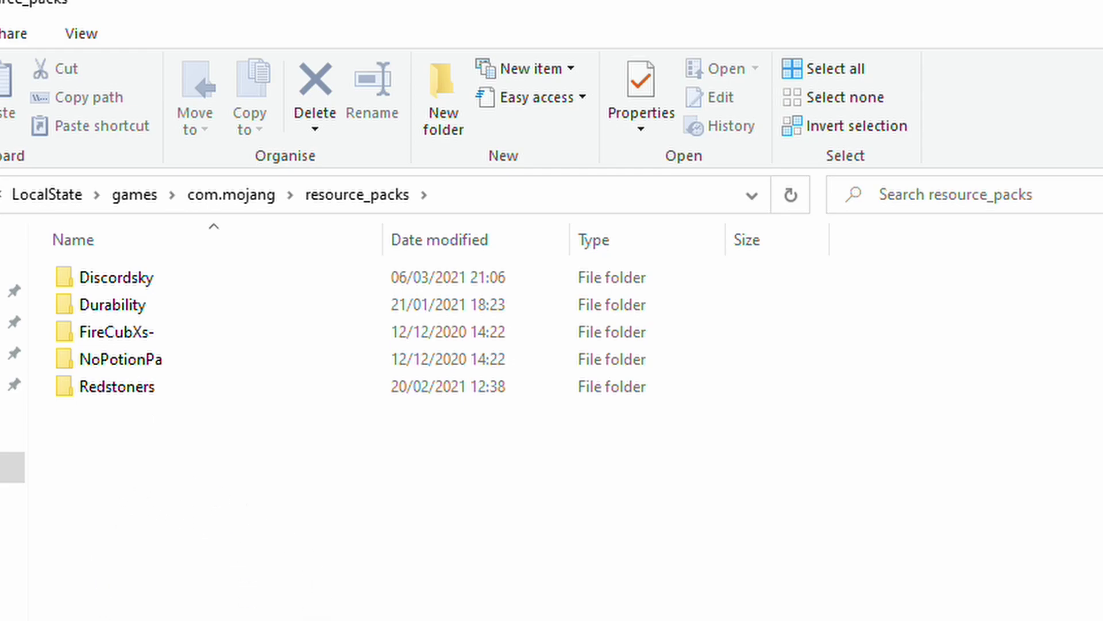